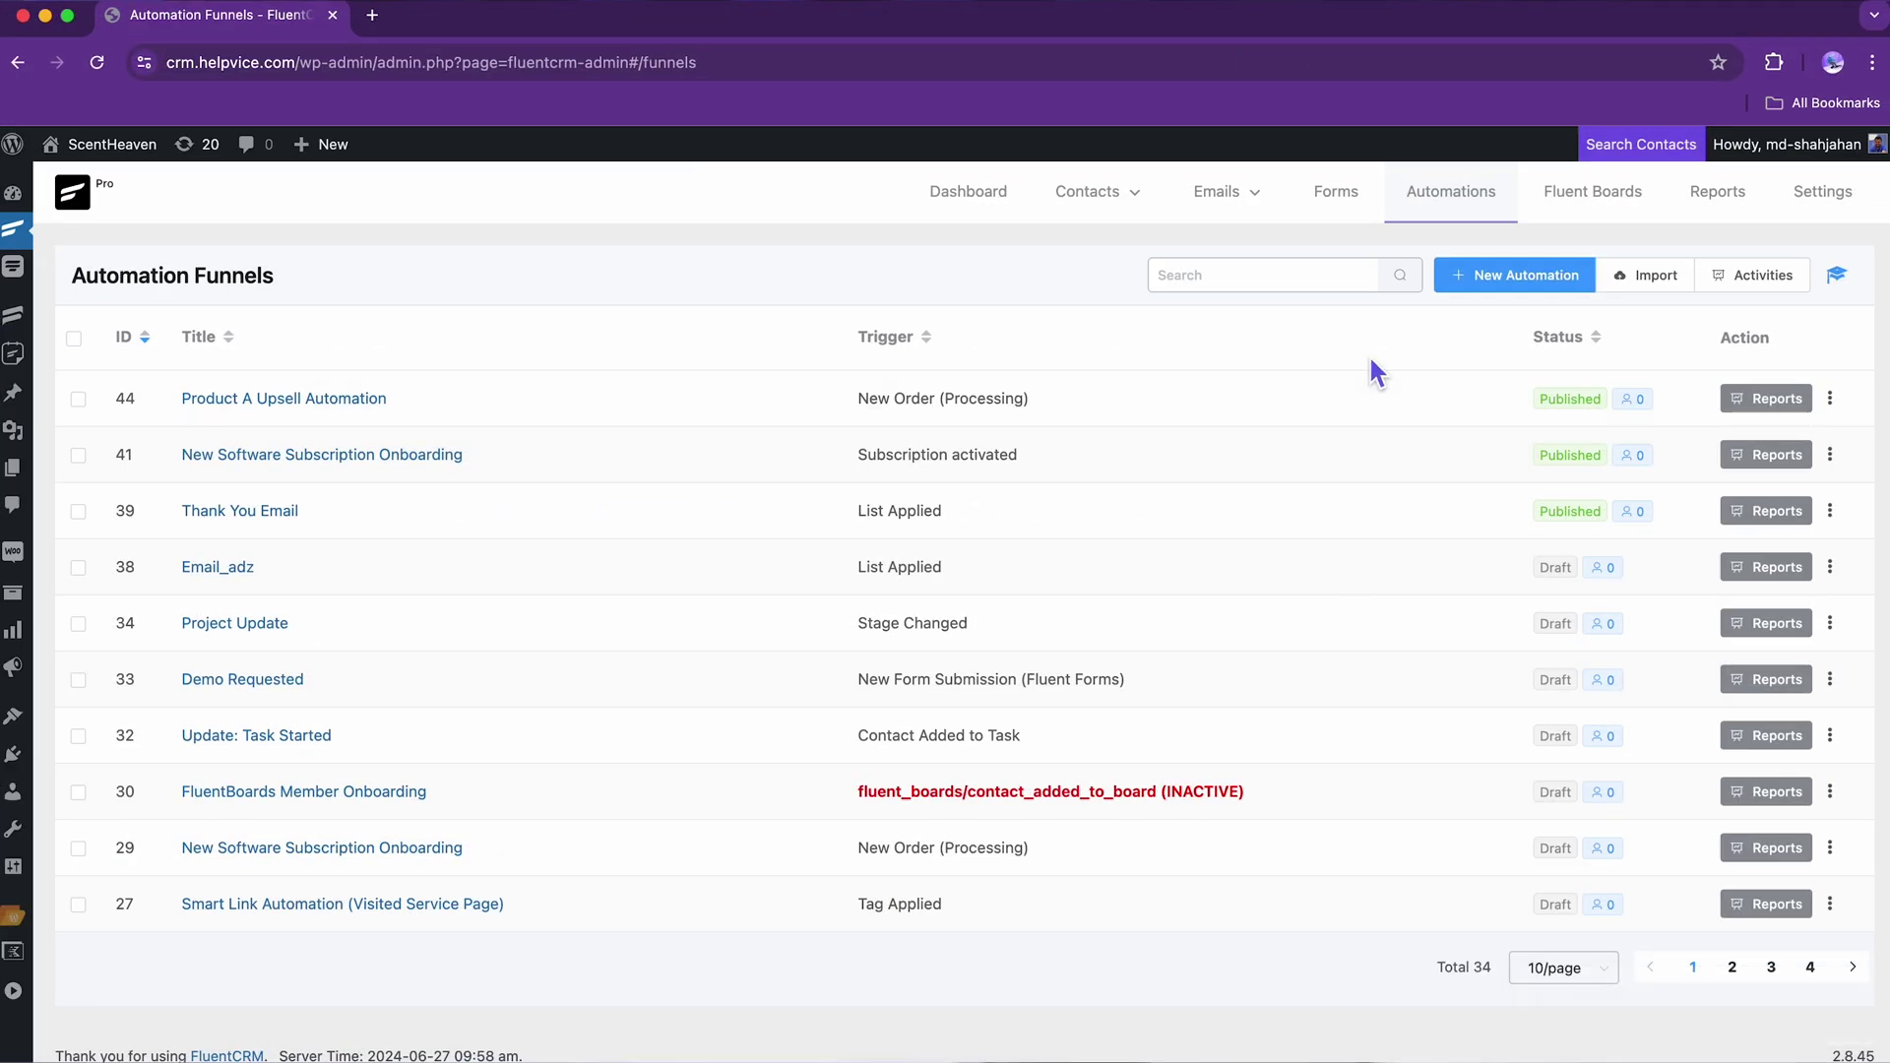
Start the Product Launch Automation with a New Form Submission trigger on the Subscription Form.
{"action": "left_click", "coordinate": [1484, 277]}
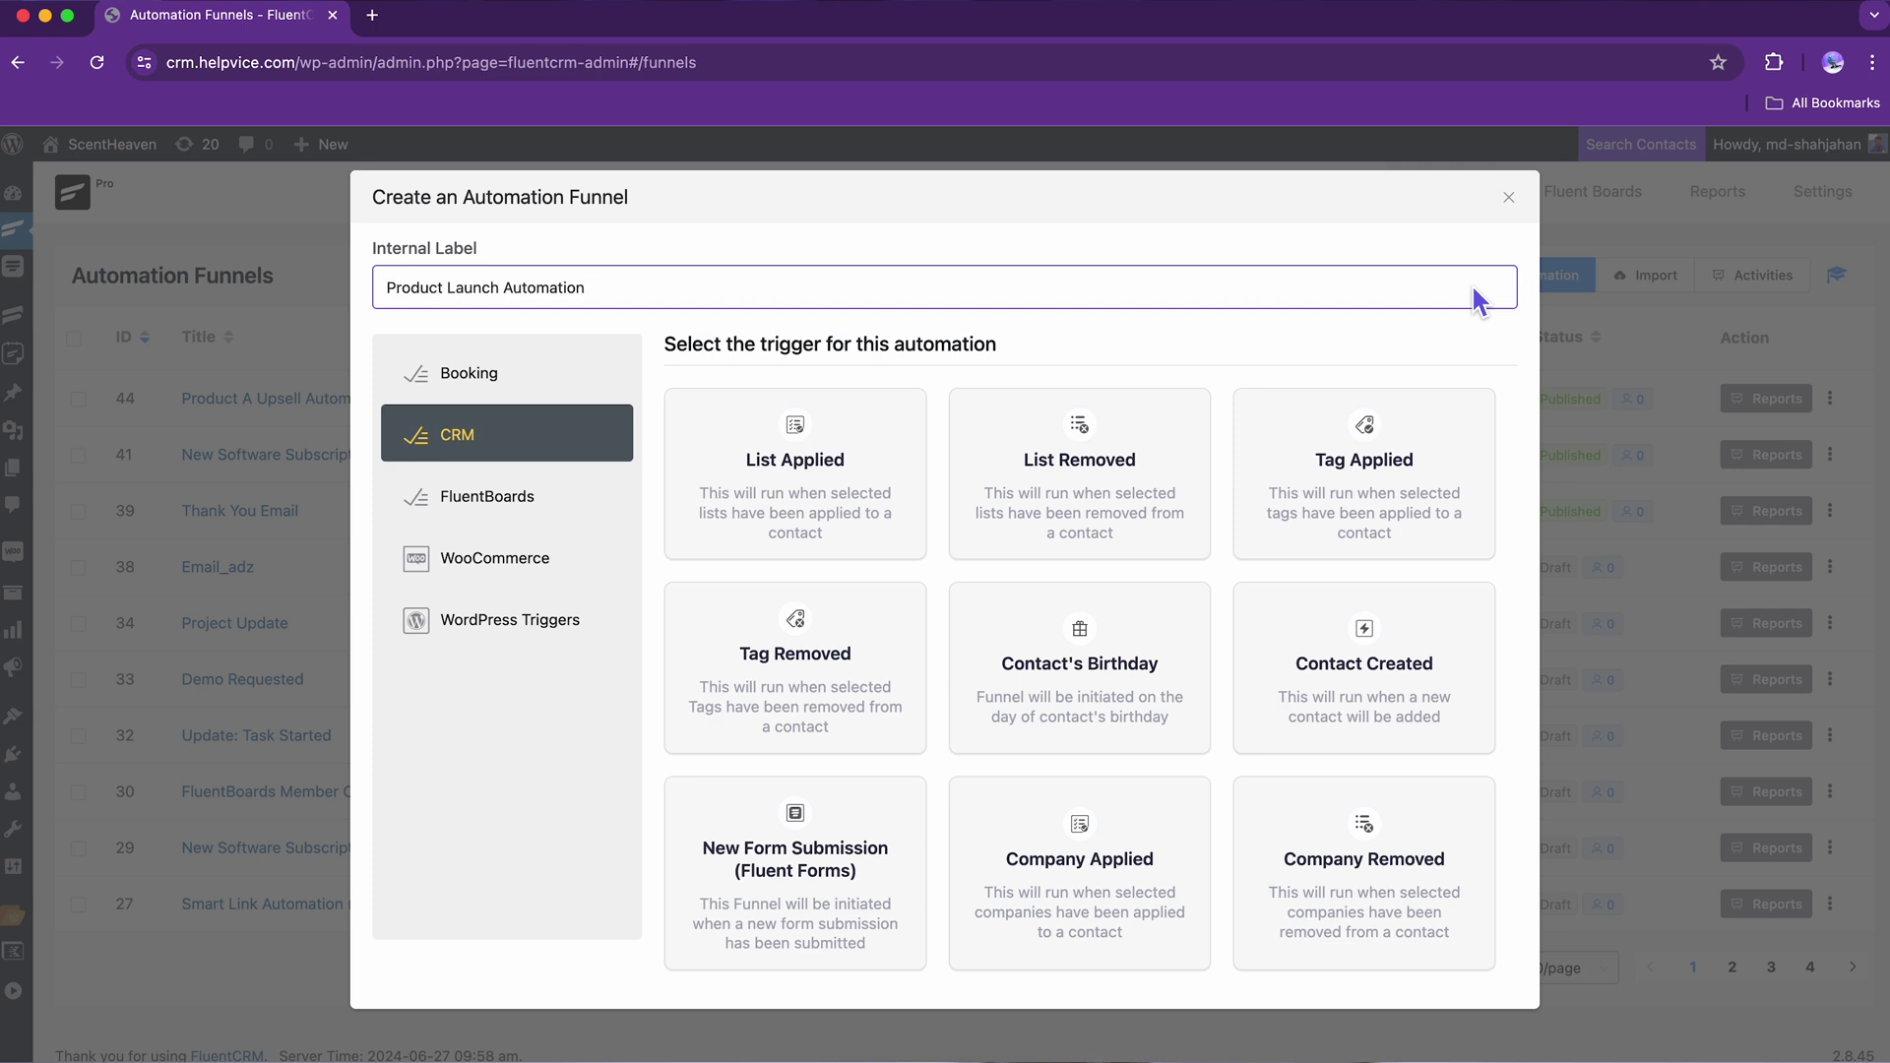
{"action": "left_click", "coordinate": [896, 842]}
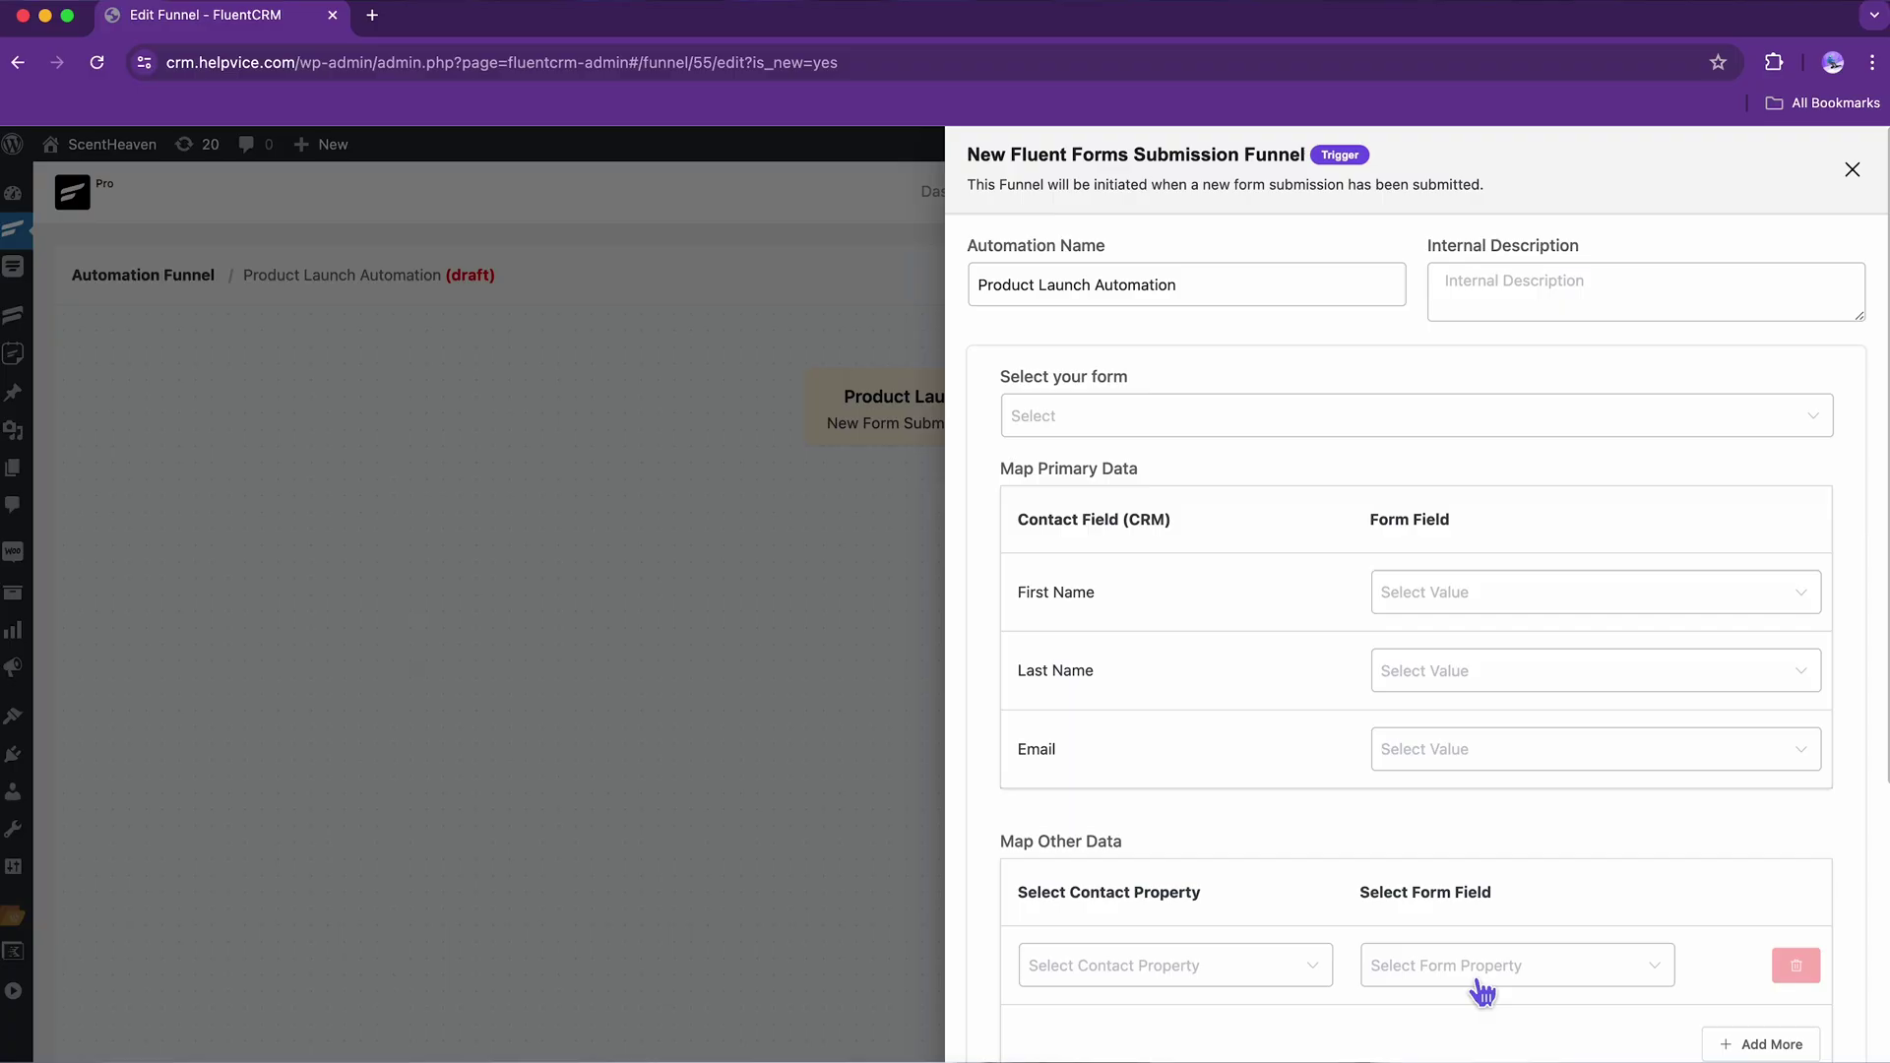
{"action": "left_click", "coordinate": [1339, 428]}
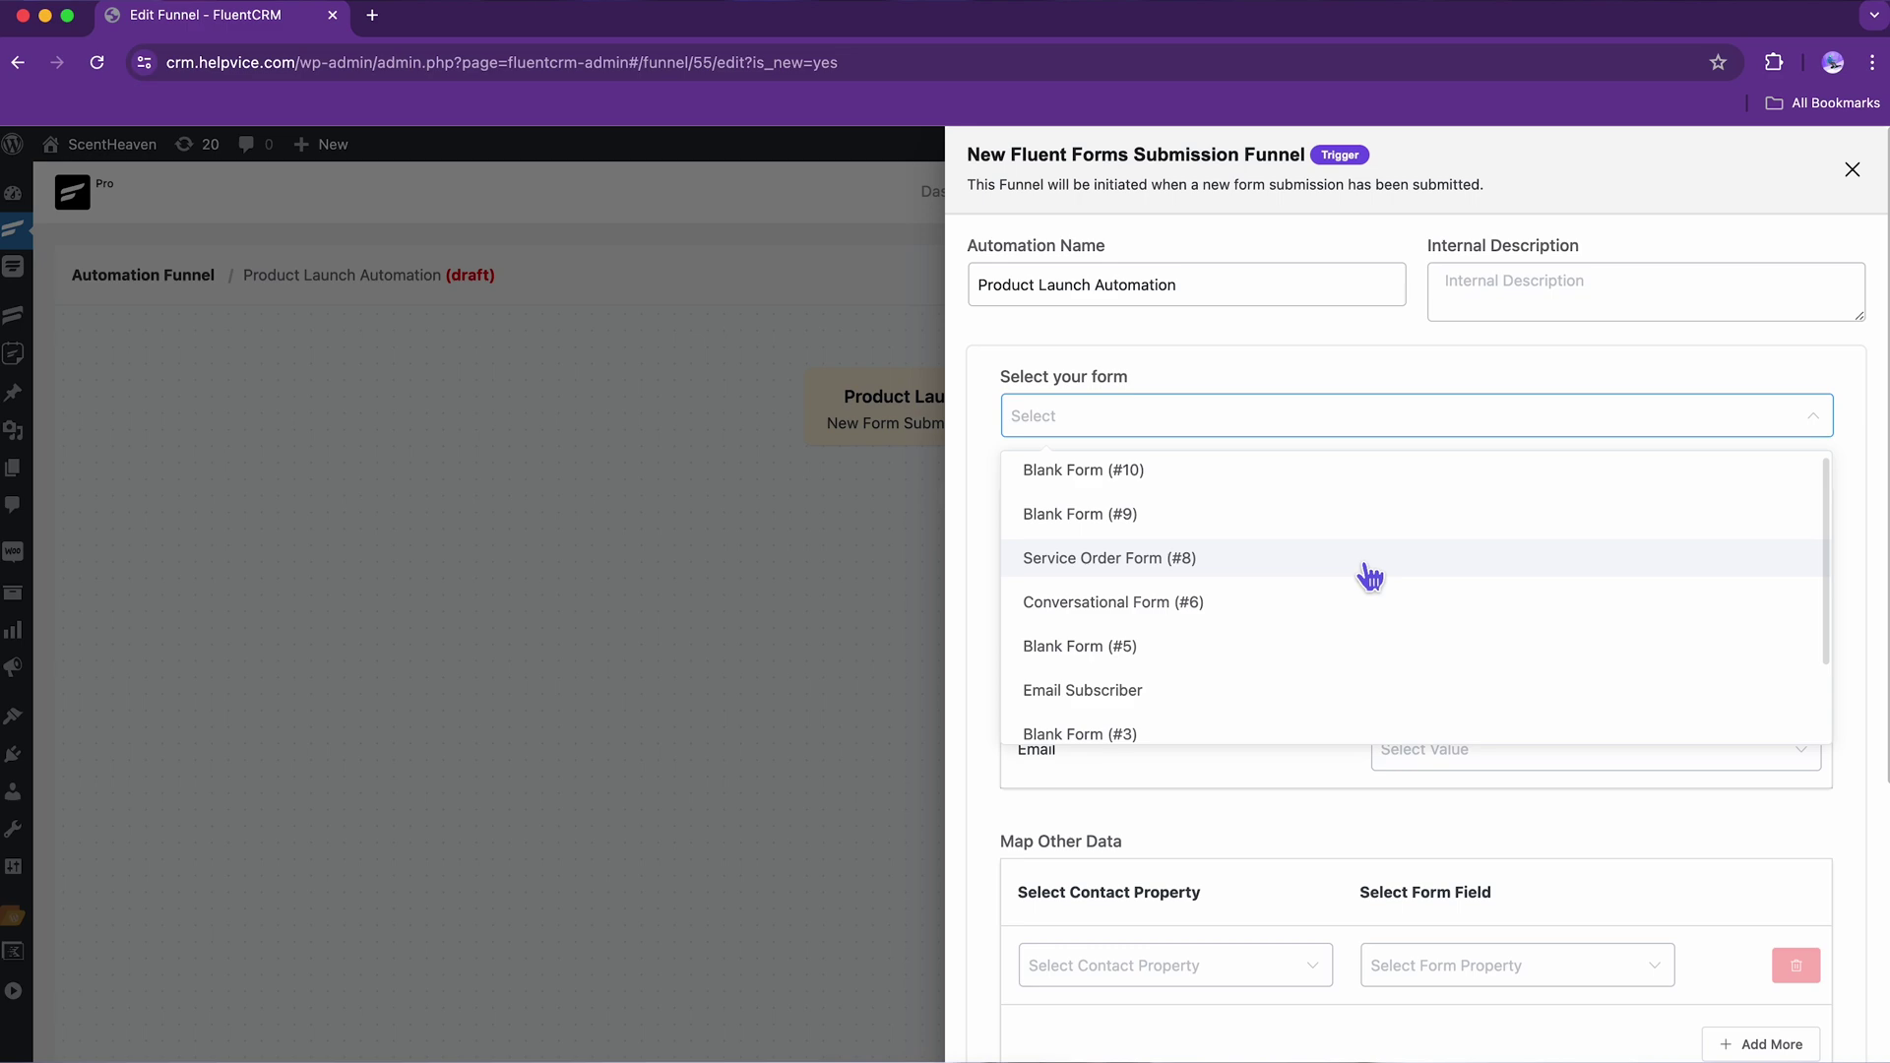
{"action": "scroll", "coordinate": [1369, 577], "scroll_direction": "down", "scroll_amount": 2}
{"action": "left_click", "coordinate": [1219, 672]}
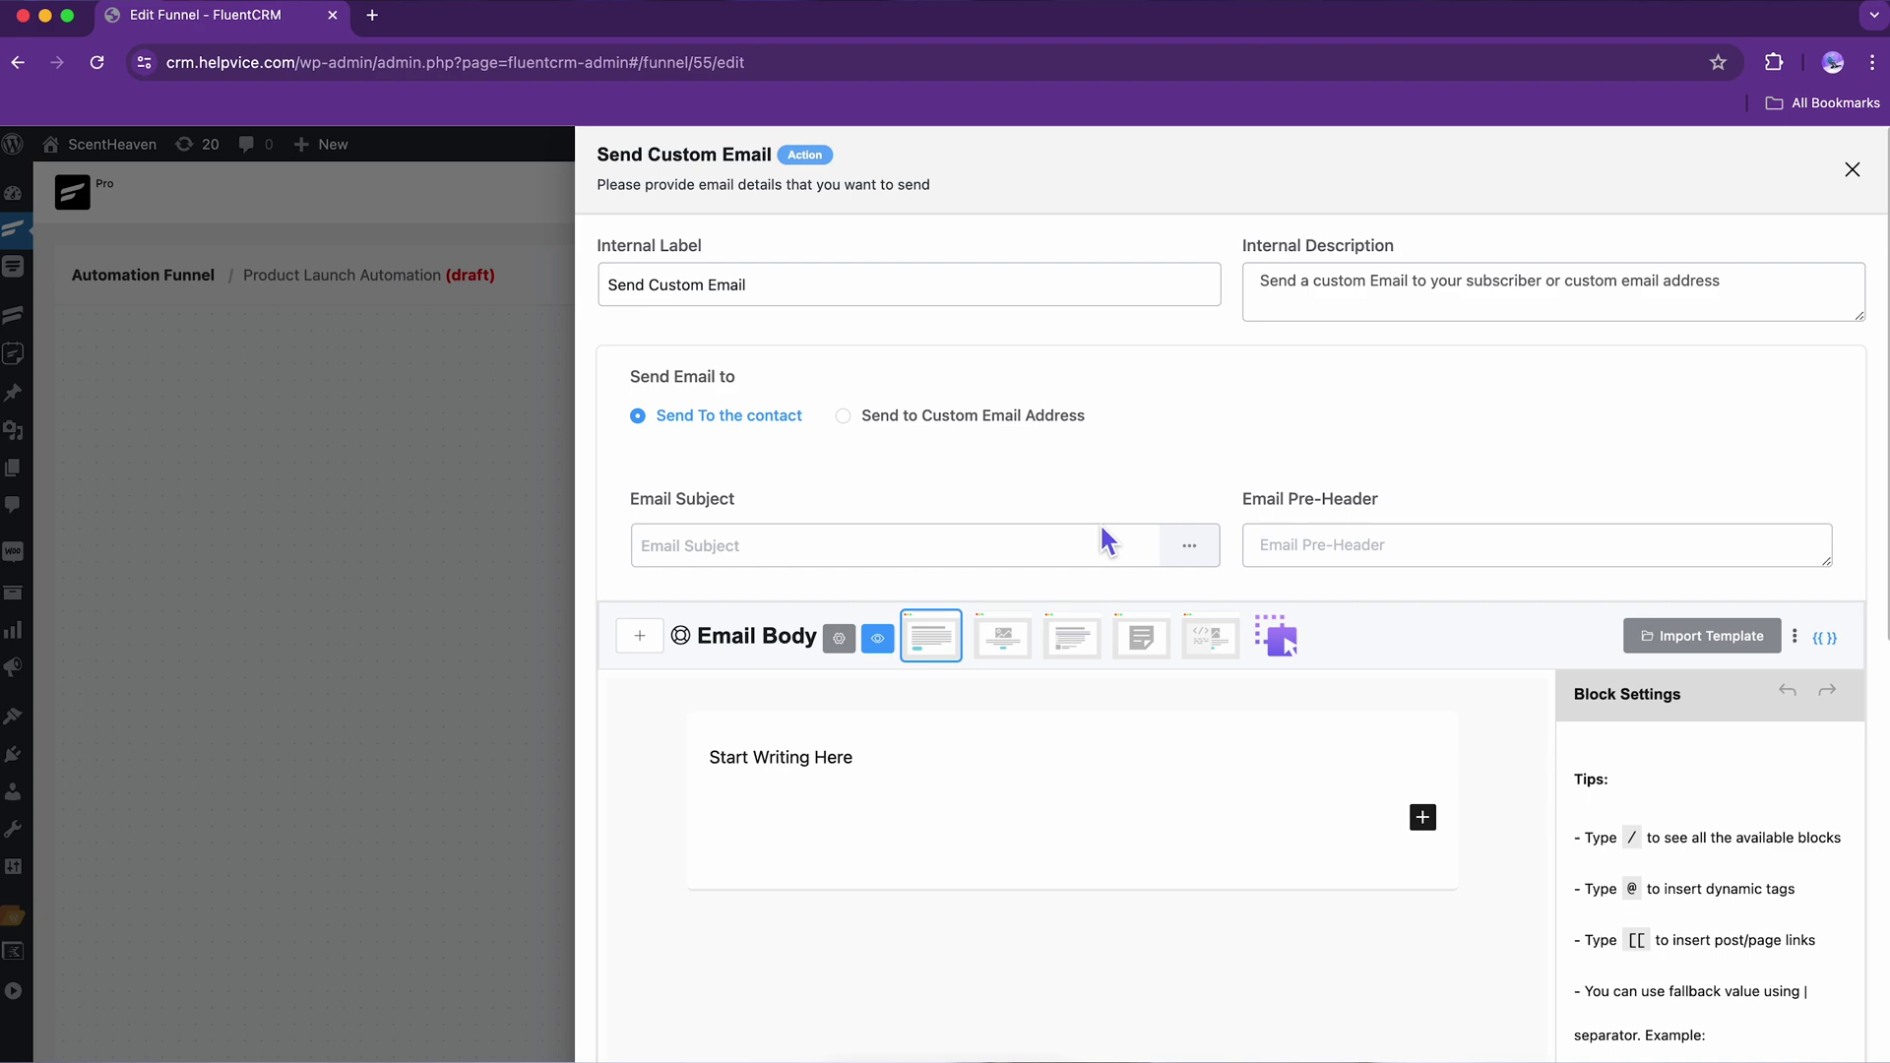
Add a custom email built from the Welcome Email template and save it.
{"action": "left_click", "coordinate": [1086, 550]}
{"action": "type", "text": "Thank You Email"}
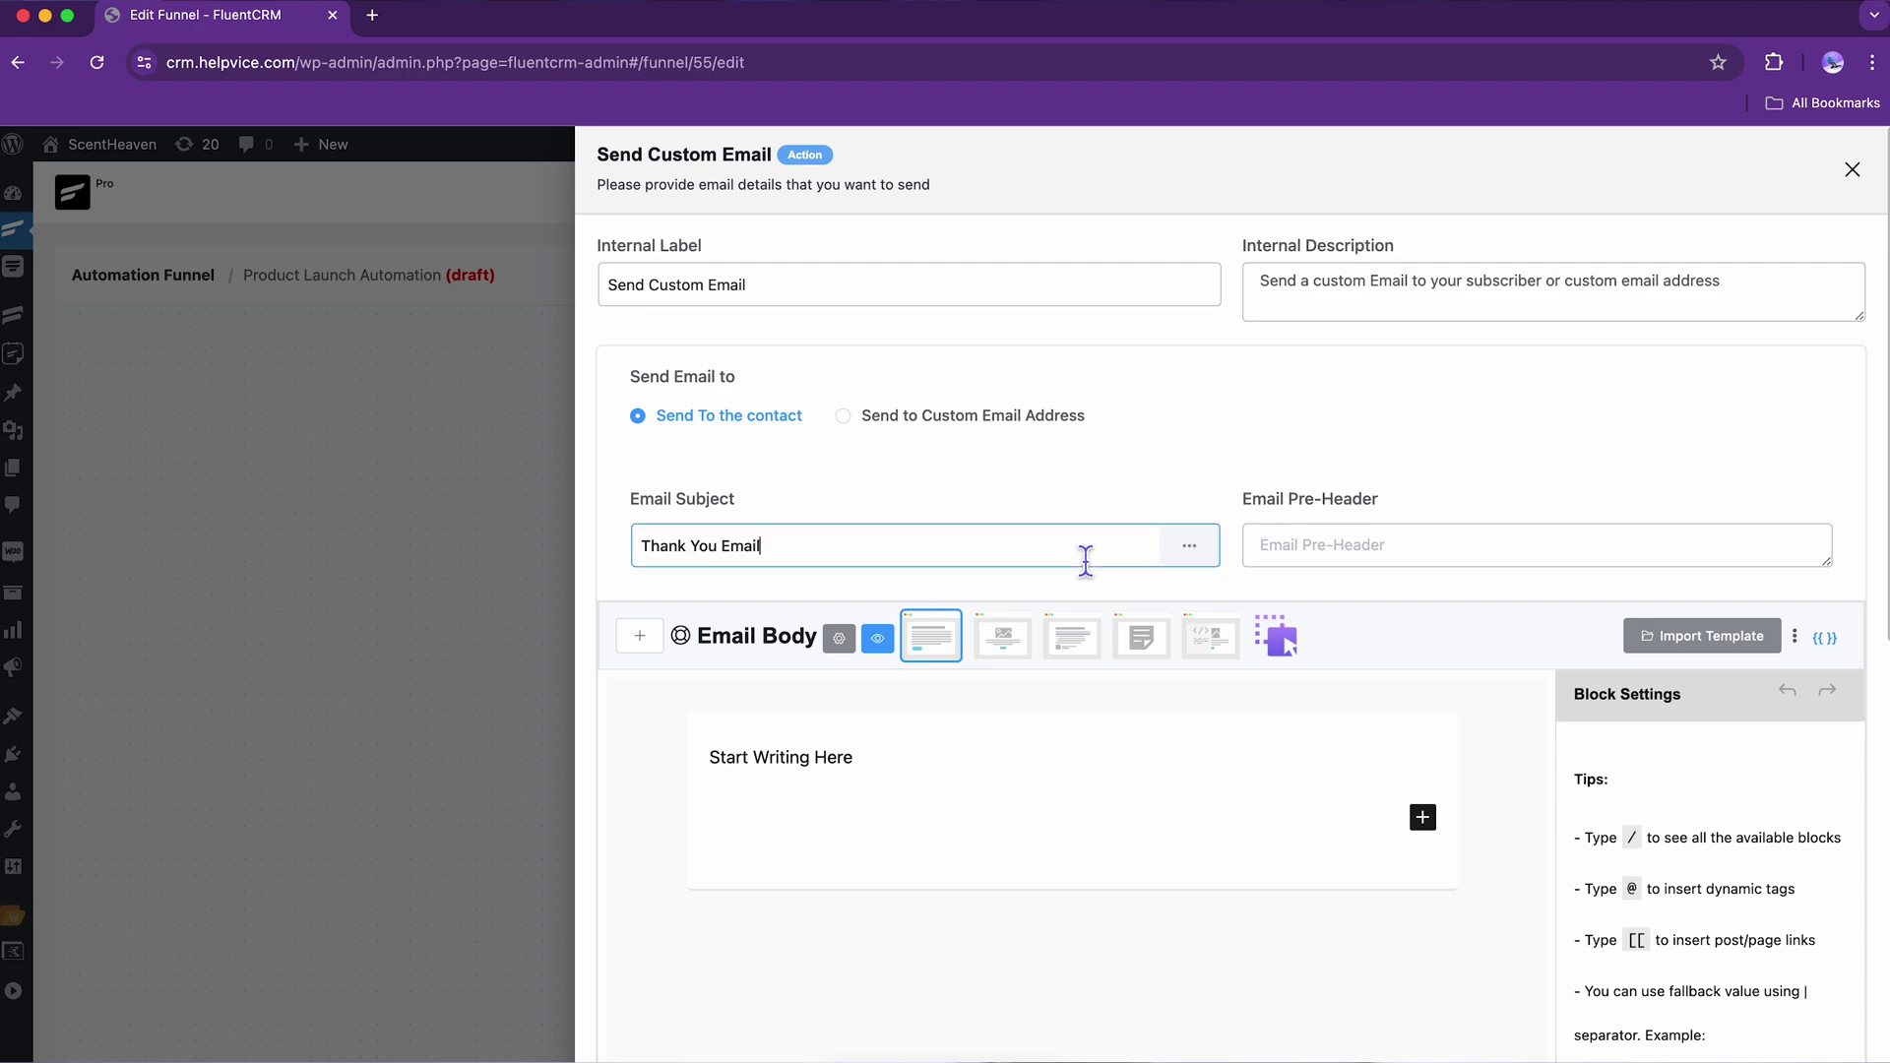
{"action": "left_click", "coordinate": [1691, 650]}
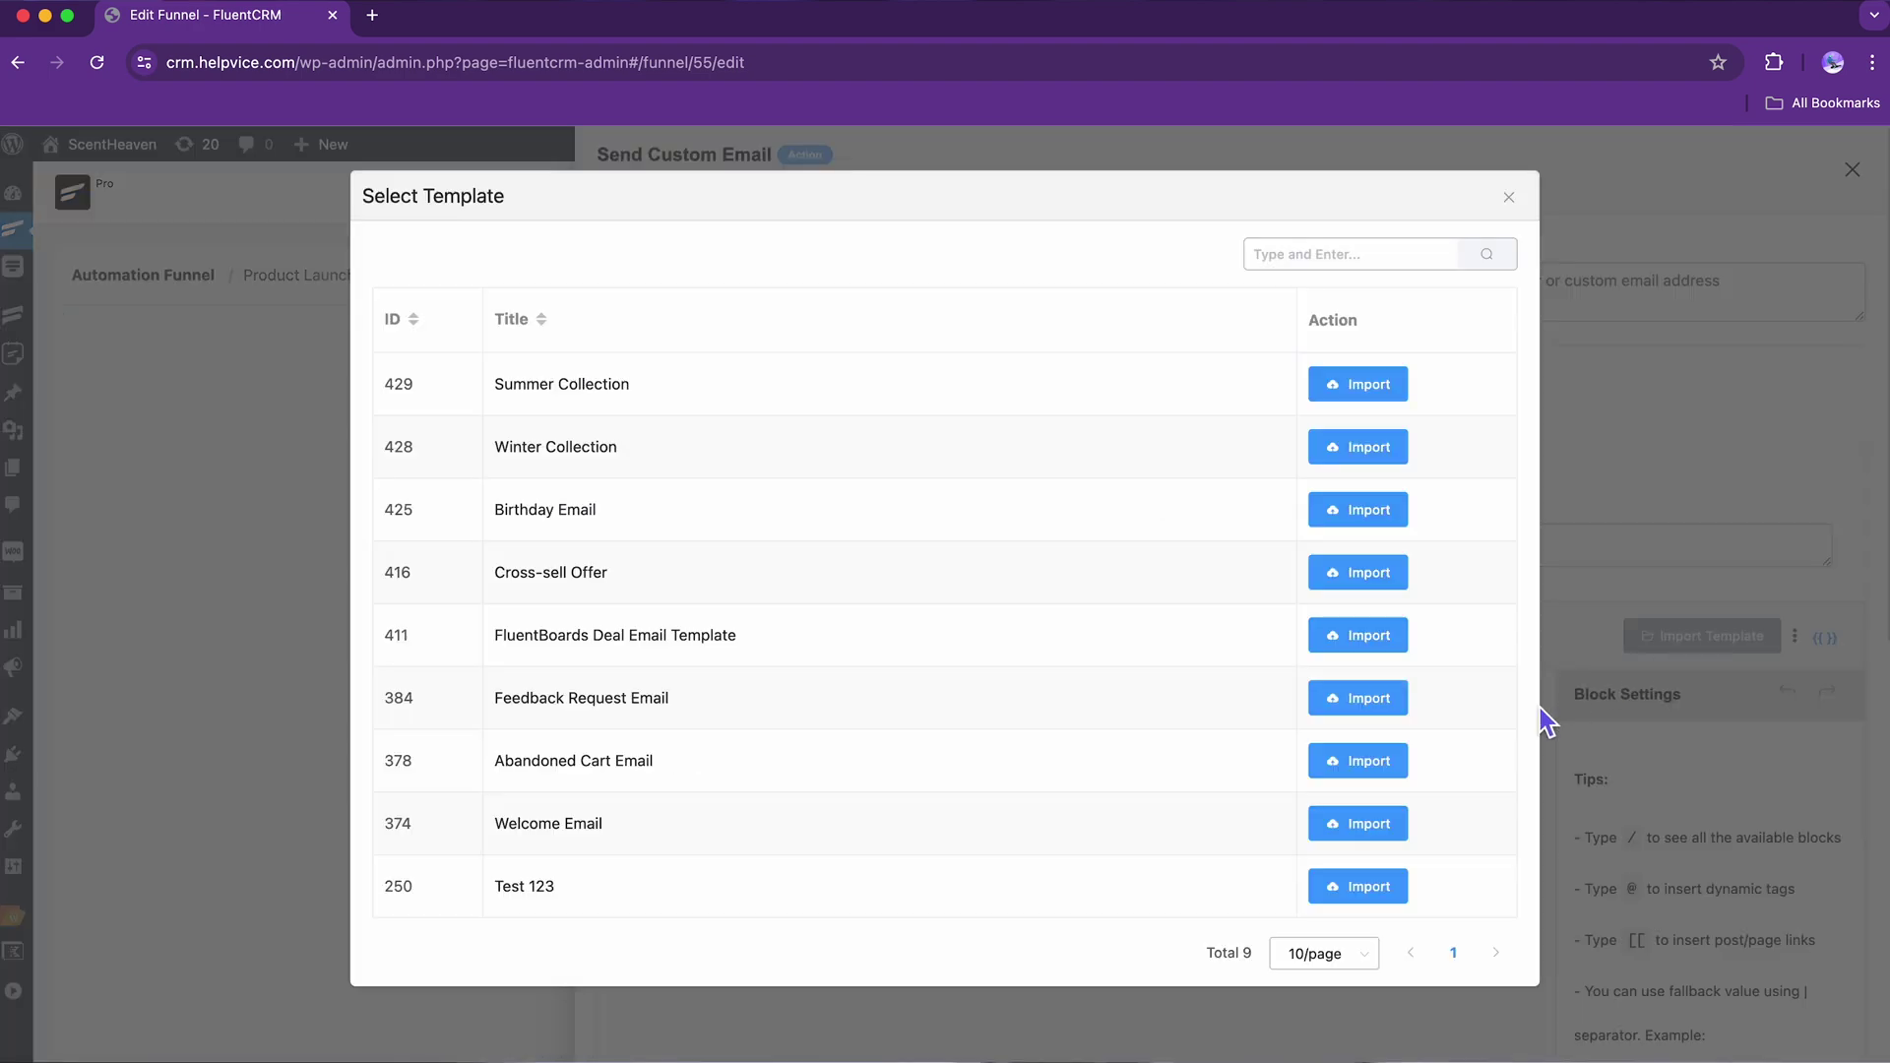
{"action": "left_click", "coordinate": [1395, 832]}
{"action": "scroll", "coordinate": [1477, 901], "scroll_direction": "down", "scroll_amount": 1}
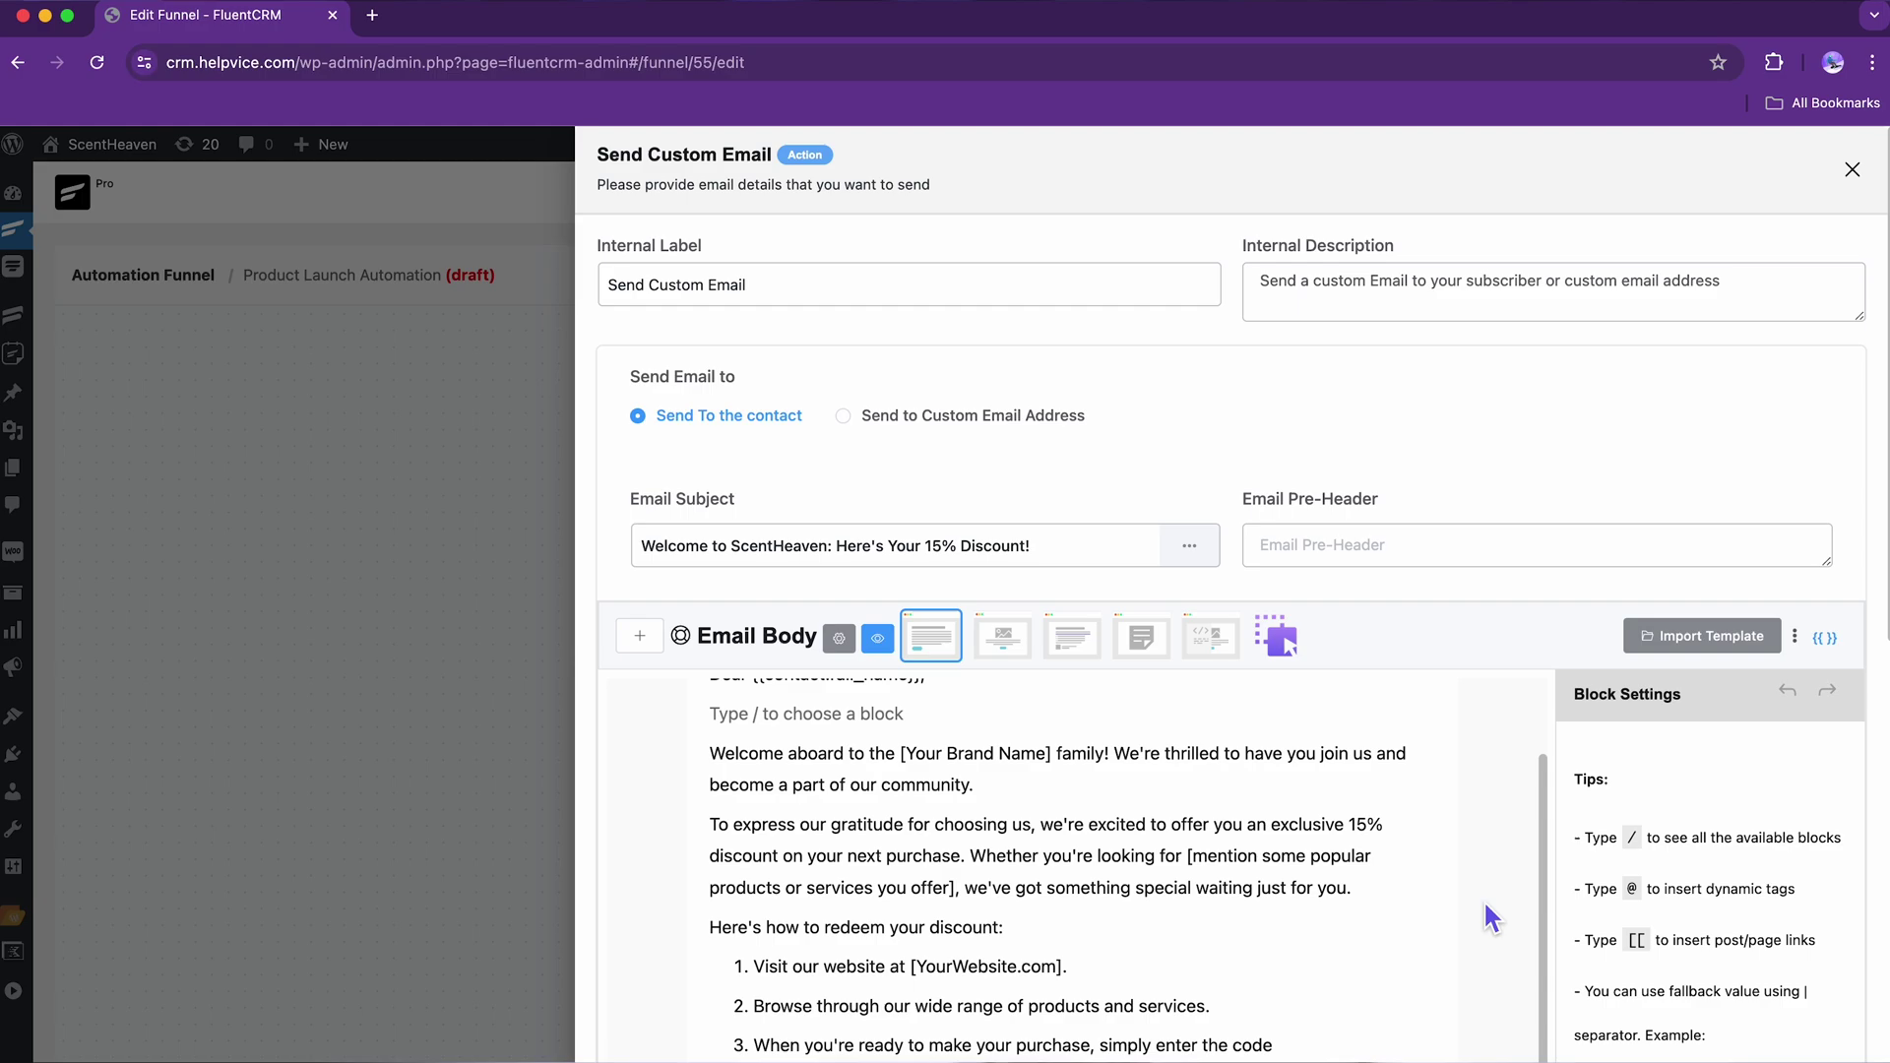
{"action": "scroll", "coordinate": [1483, 915], "scroll_direction": "down", "scroll_amount": 5}
{"action": "left_click", "coordinate": [719, 1033]}
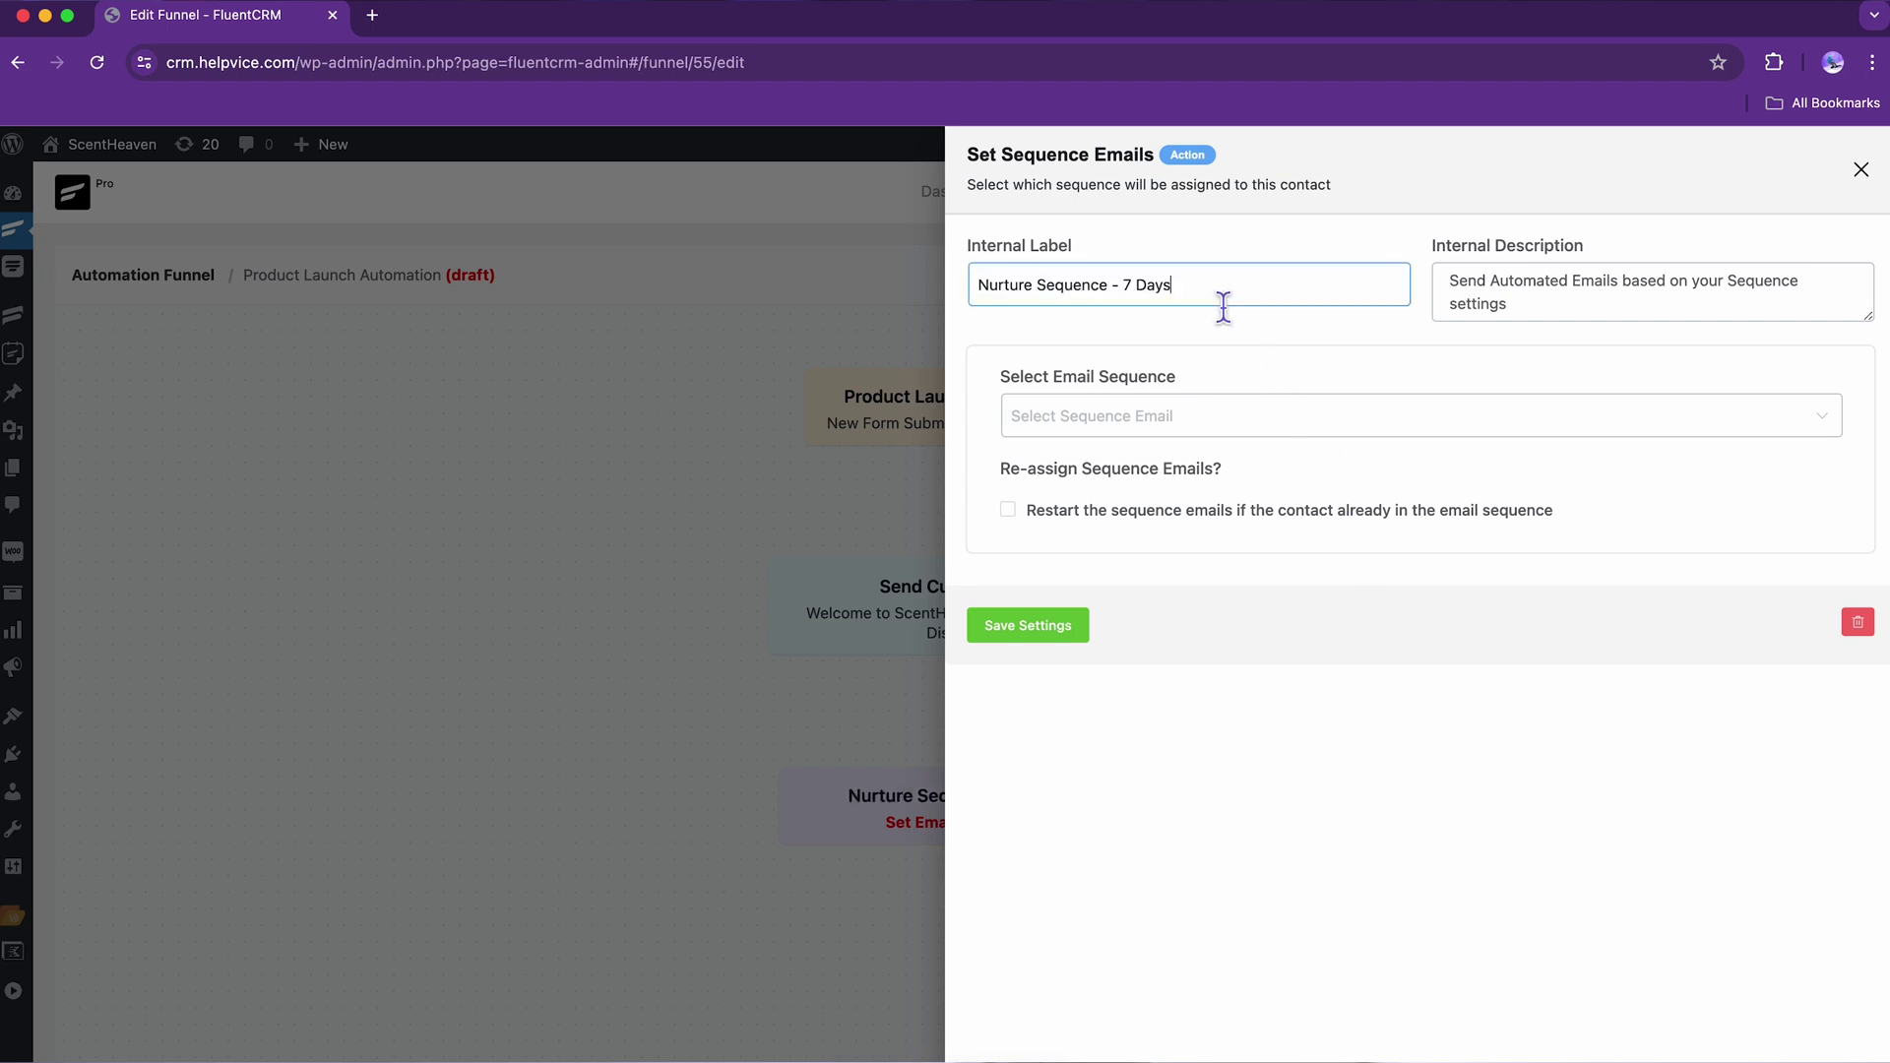
Assign the 3X Nurture Sequence, then add a 7-day wait step below it.
{"action": "left_click", "coordinate": [1247, 420]}
{"action": "left_click", "coordinate": [1249, 526]}
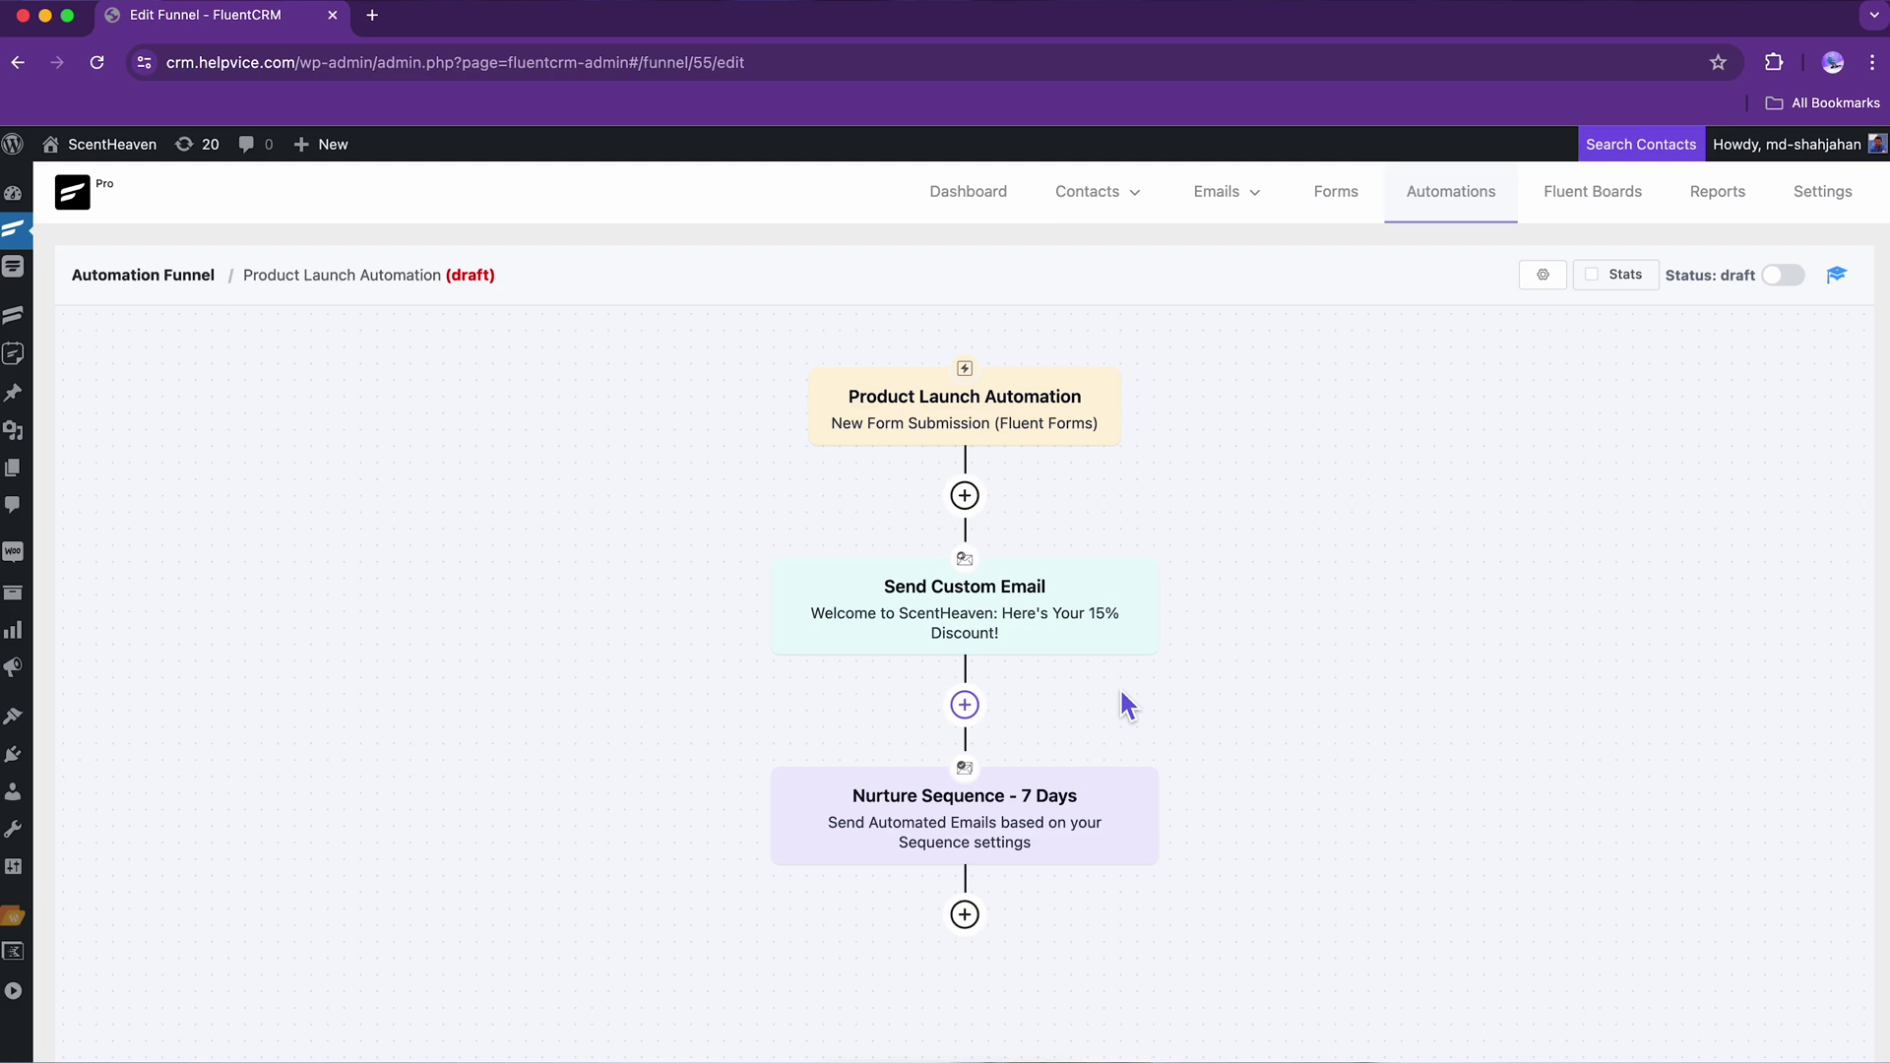
{"action": "left_click", "coordinate": [963, 914]}
{"action": "left_click", "coordinate": [1086, 487]}
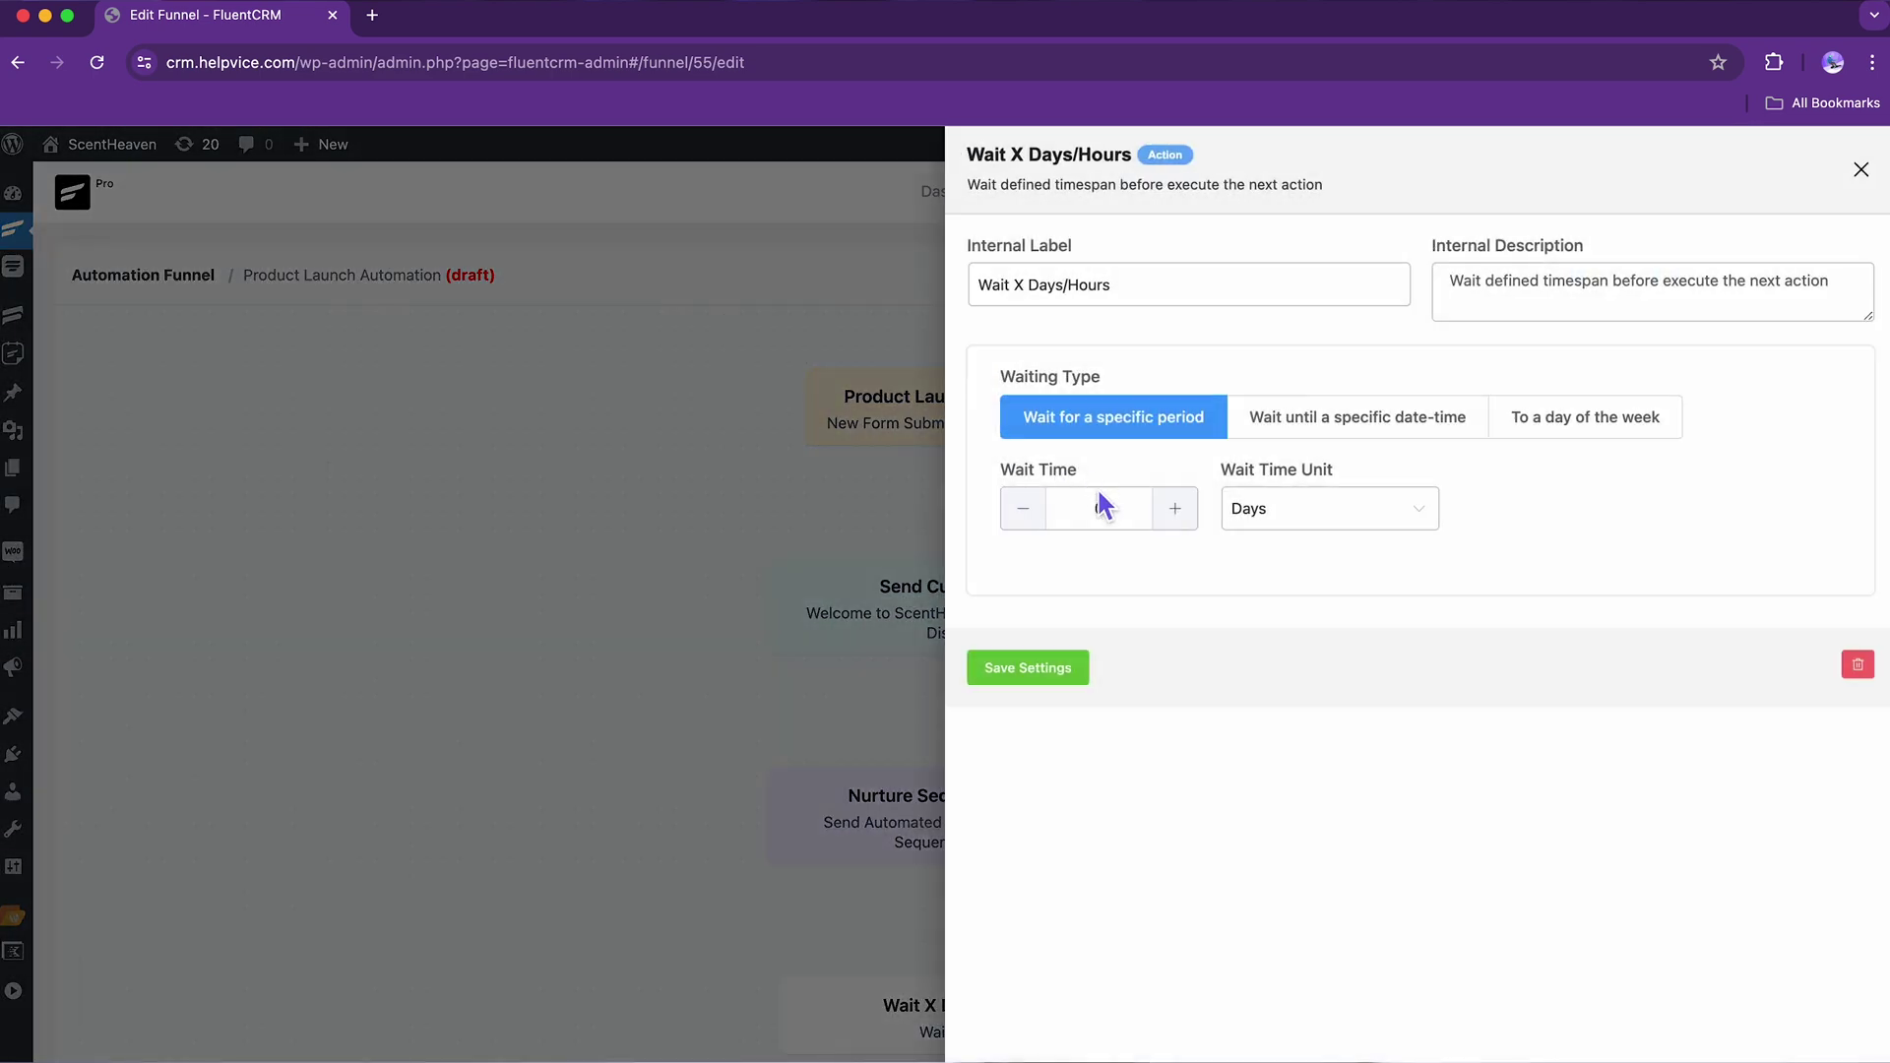
{"action": "left_click", "coordinate": [1108, 508]}
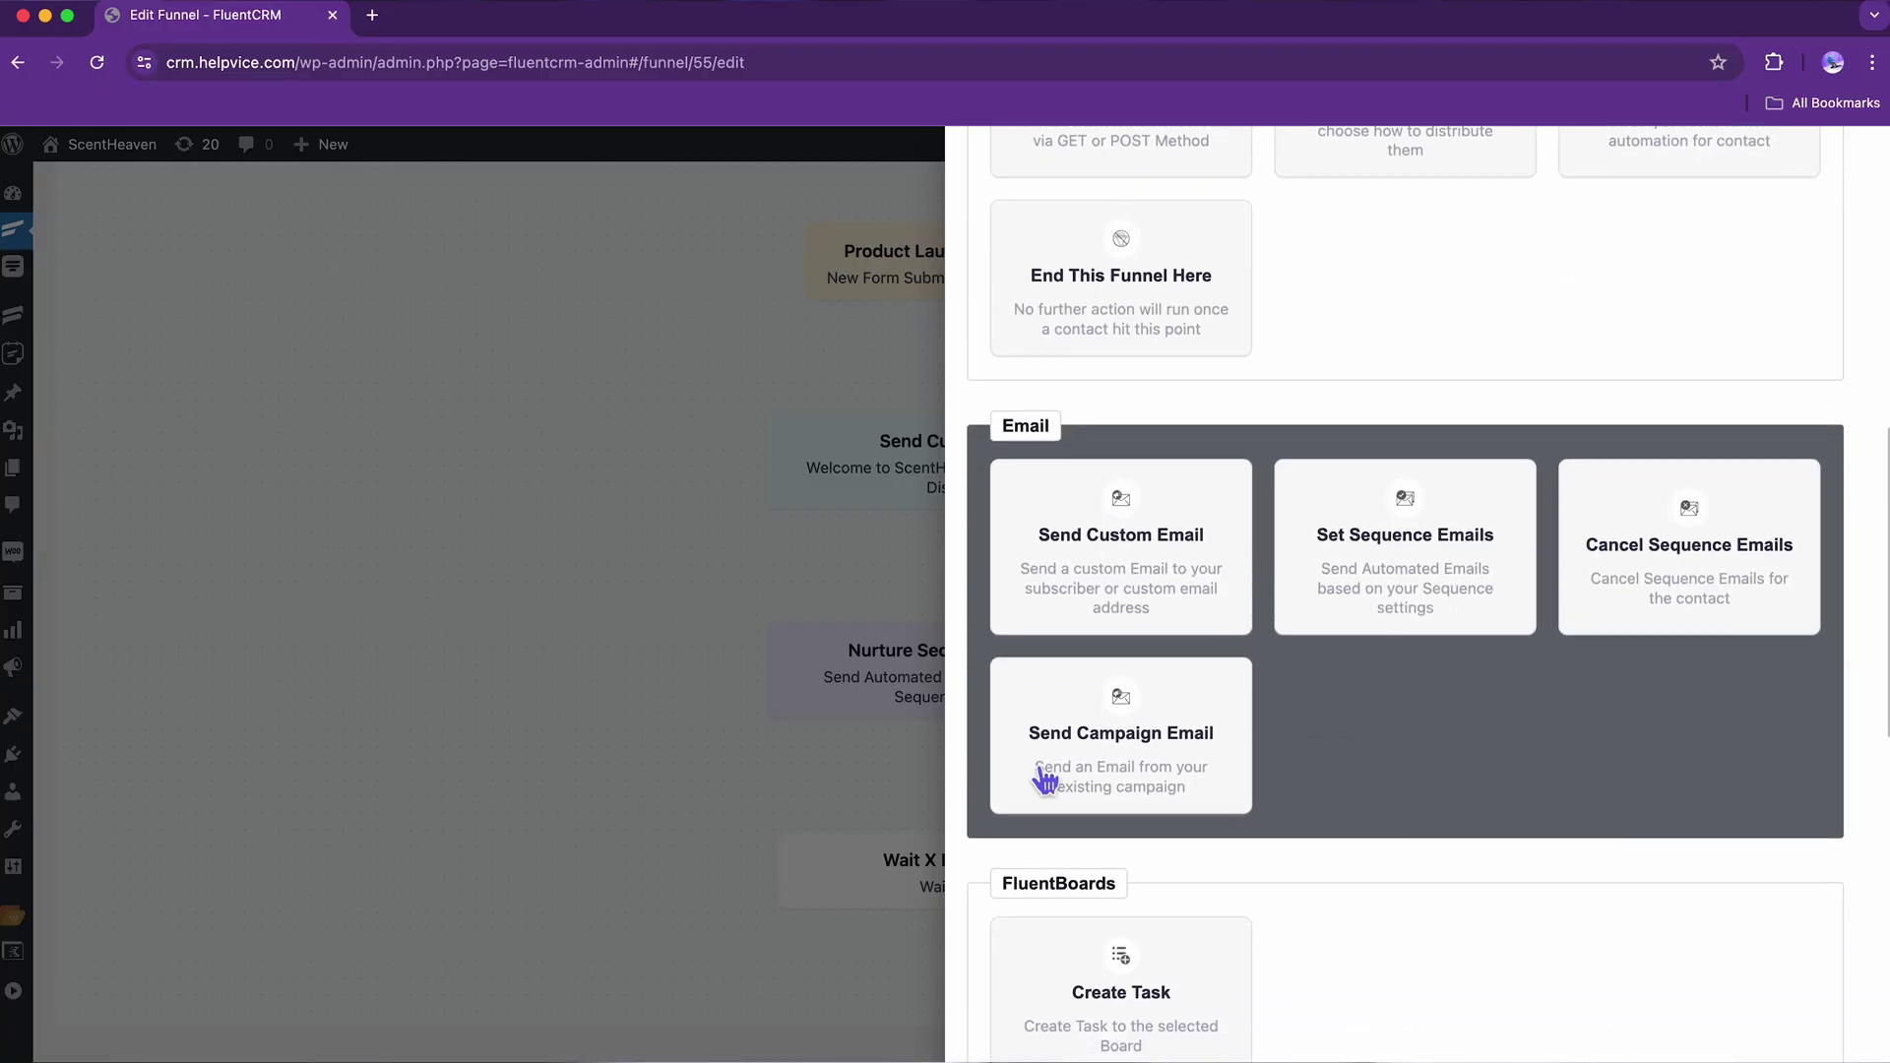
Add Product Launch Email #1, subject "Here's What's Coming!", with the pasted body, and save.
{"action": "left_click", "coordinate": [1082, 605]}
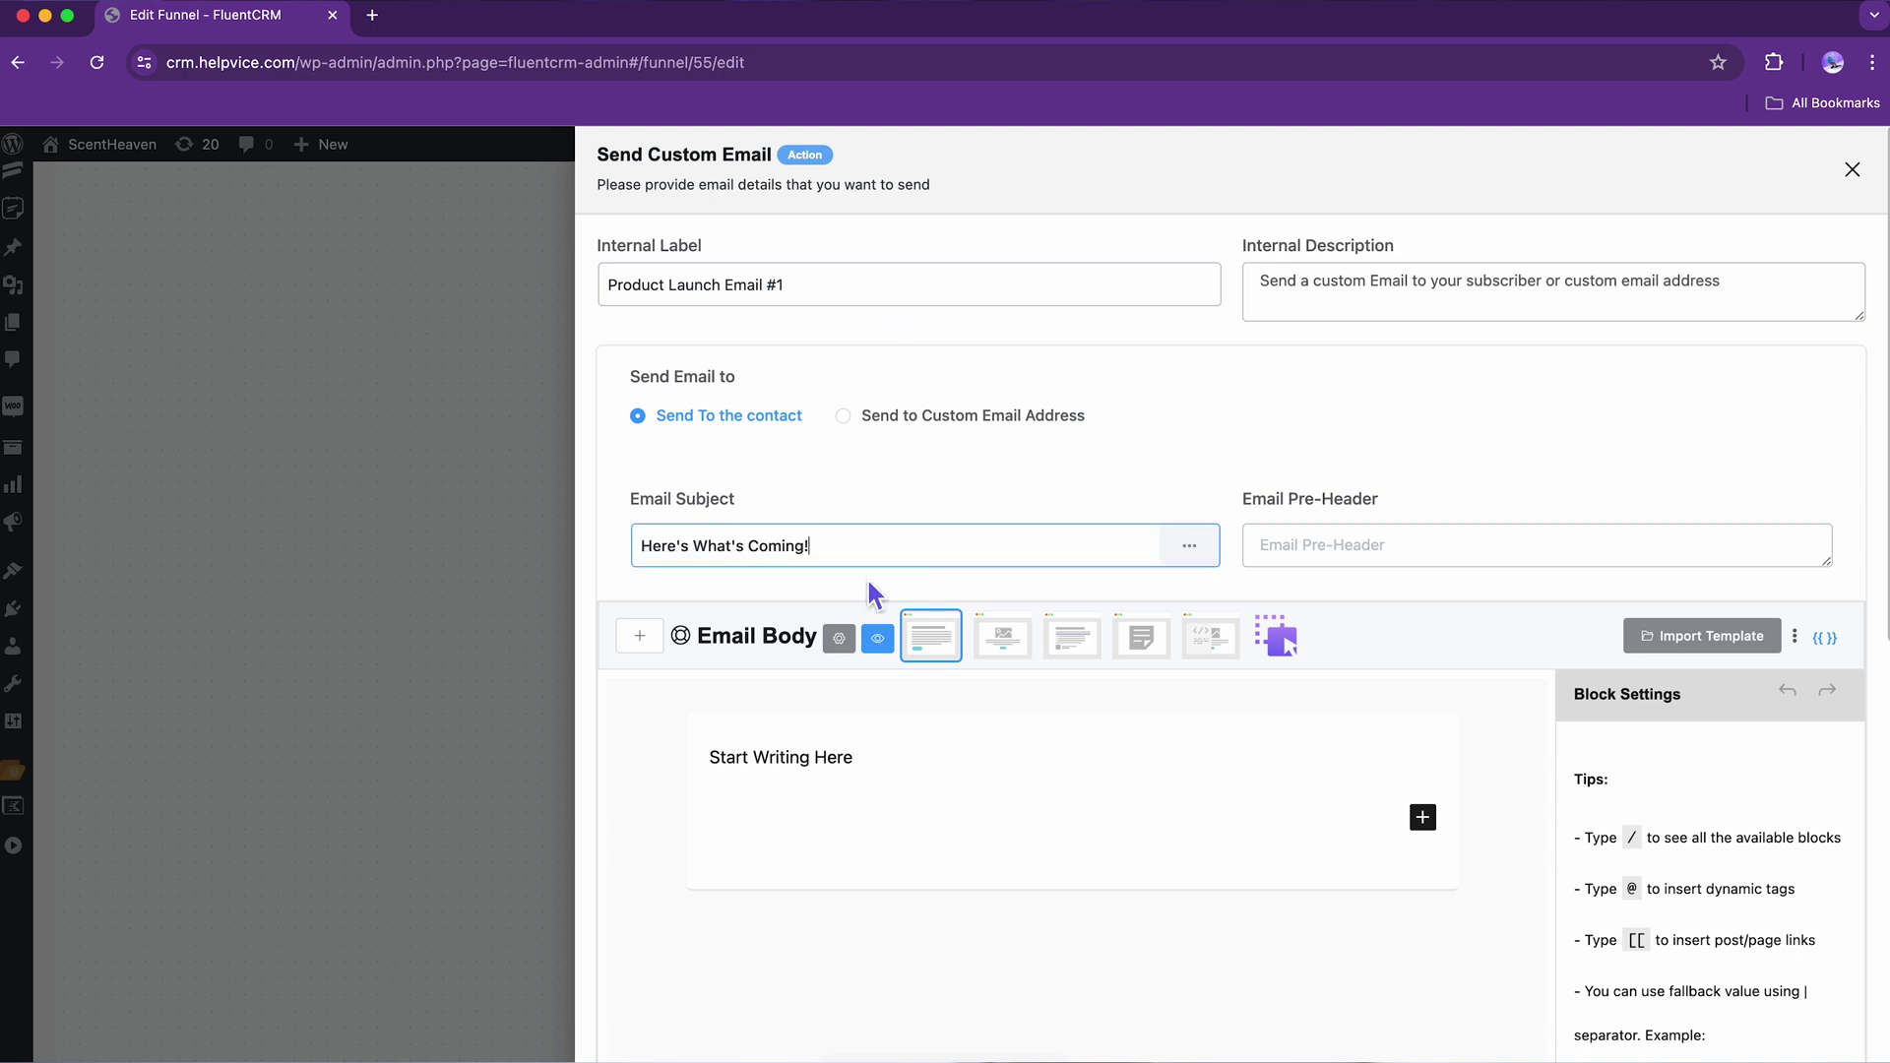
{"action": "key", "text": "super+v"}
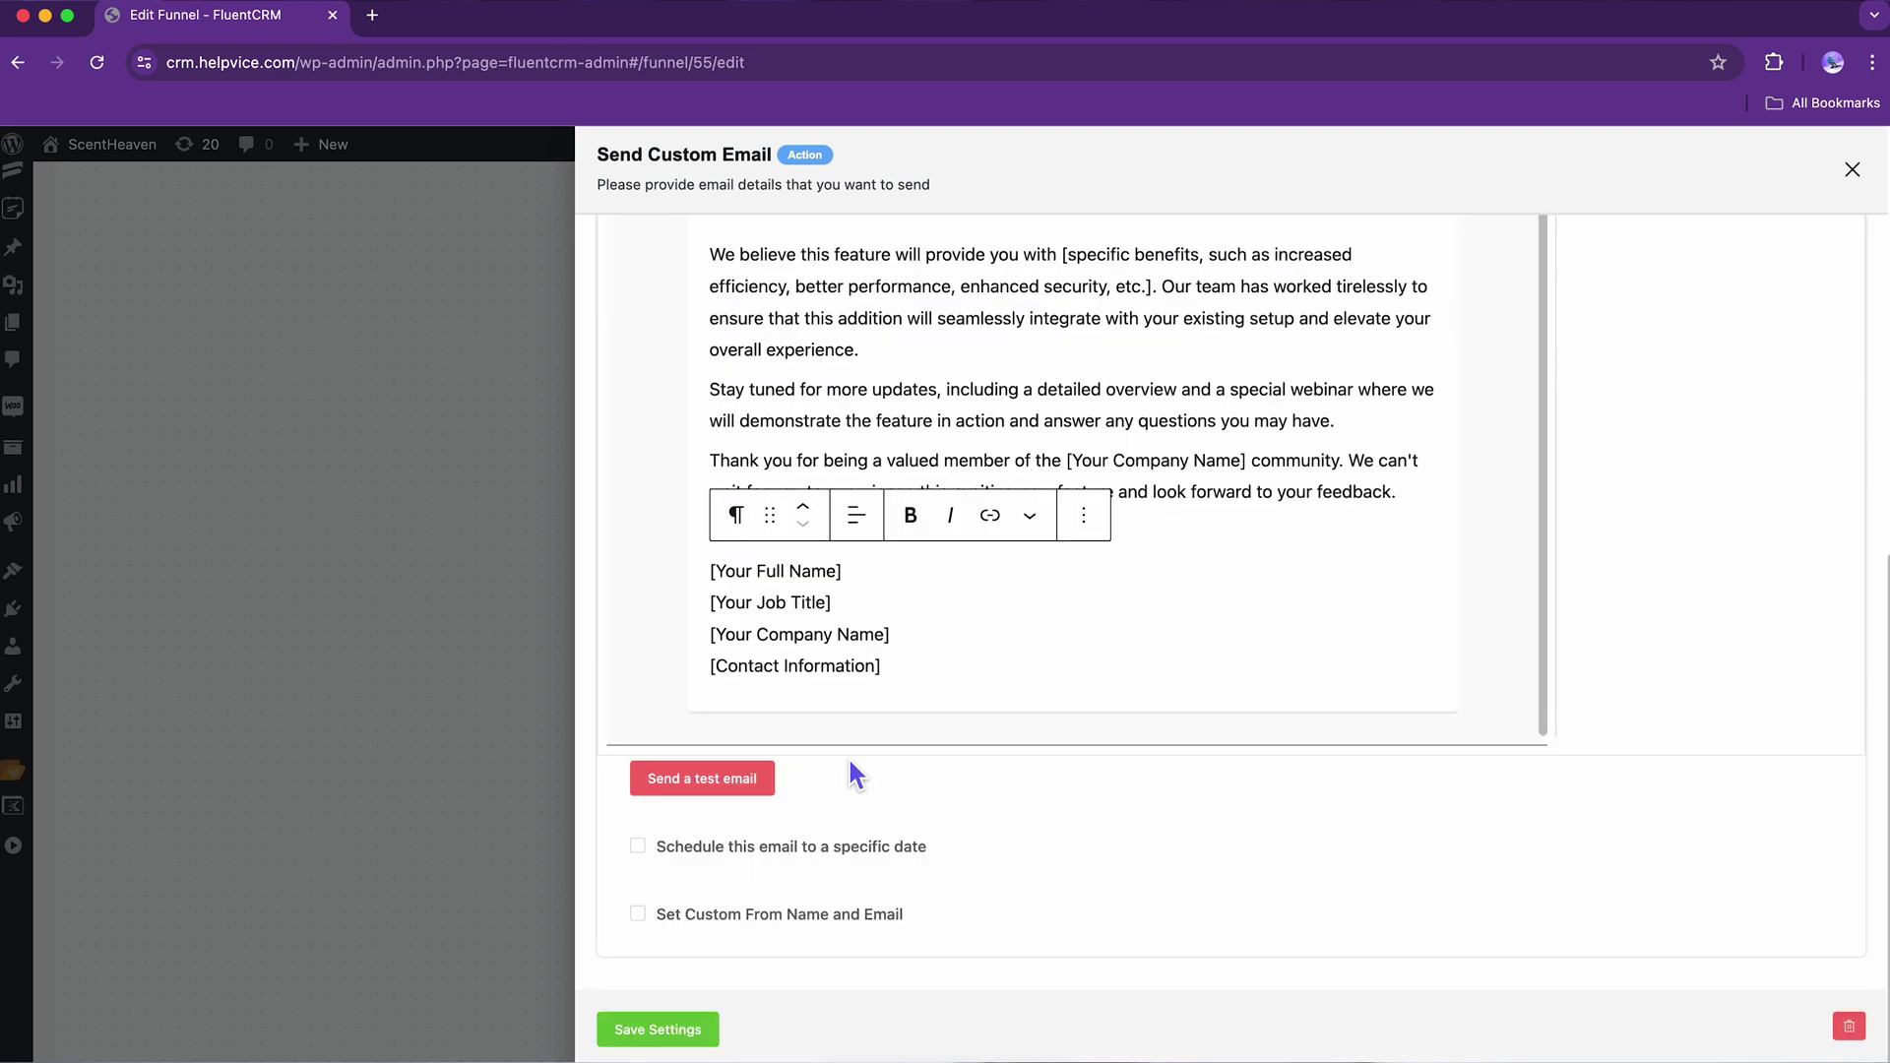
{"action": "left_click", "coordinate": [694, 1030]}
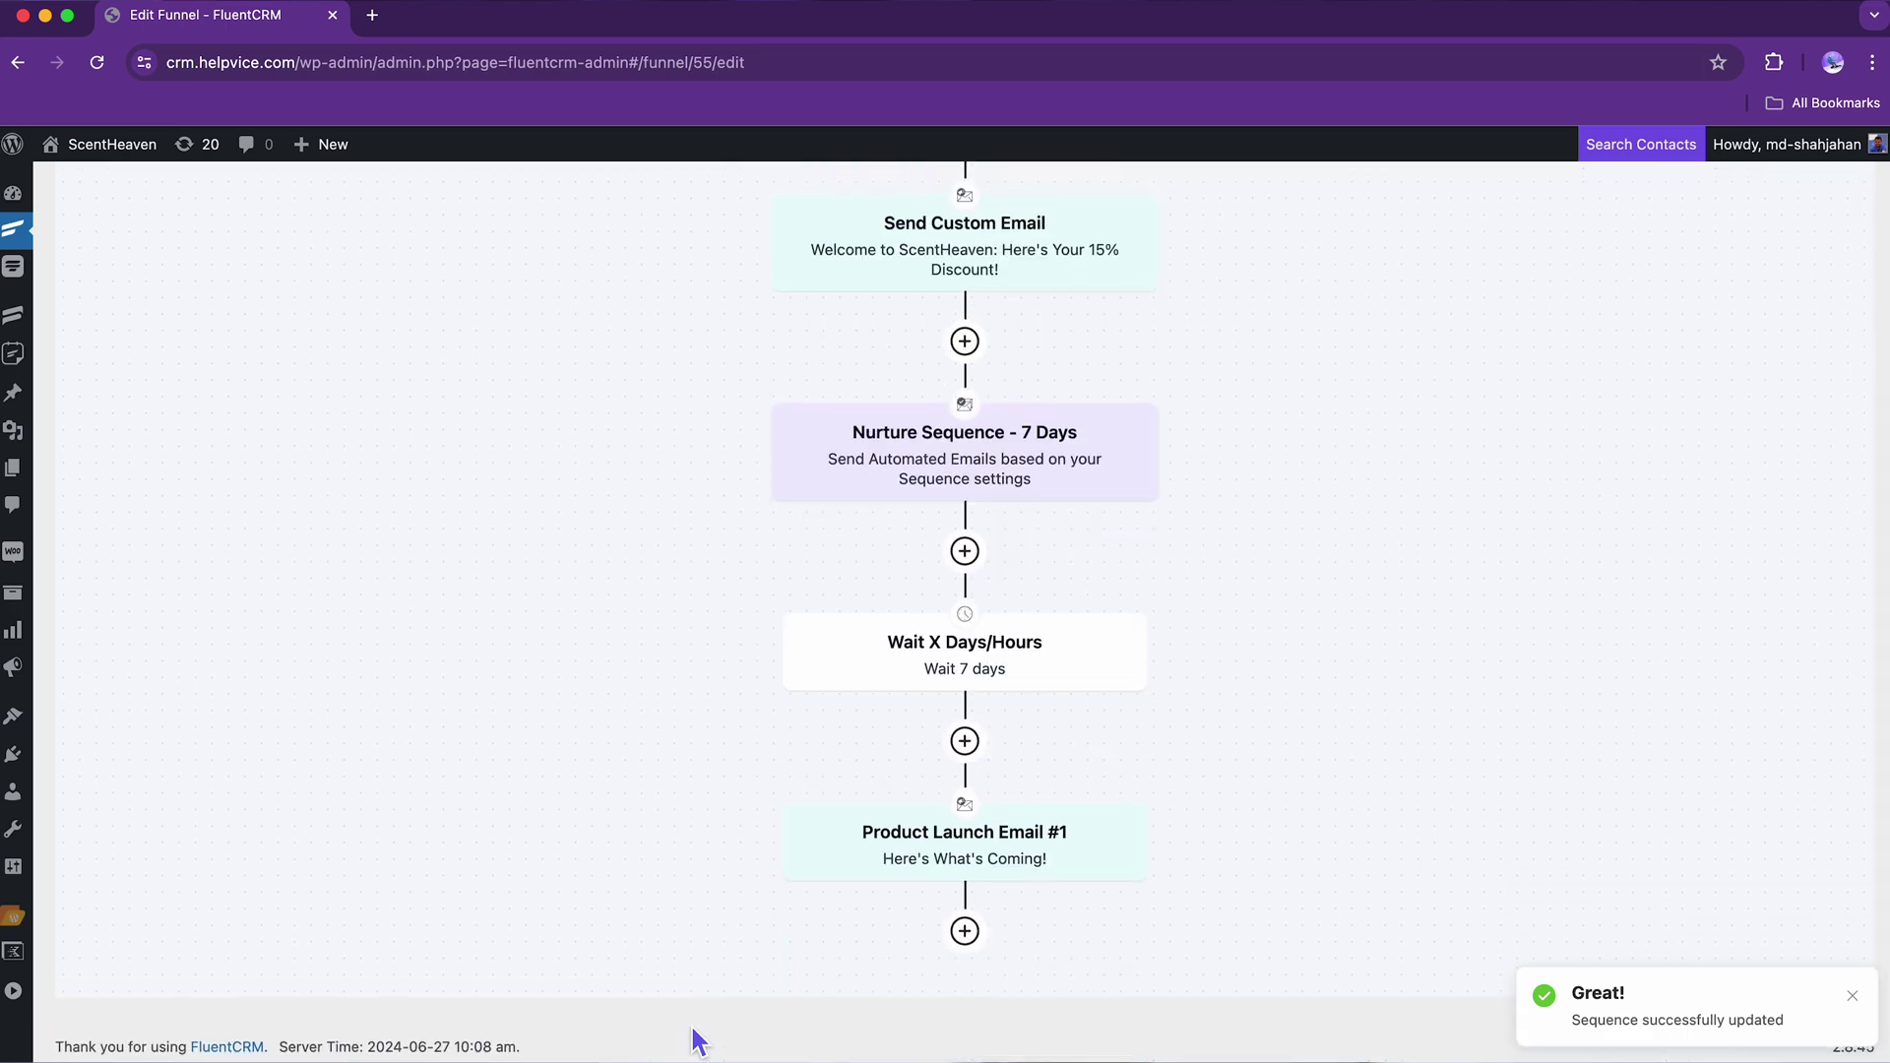
Add a 3-day wait after the first launch email.
{"action": "left_click", "coordinate": [965, 930]}
{"action": "left_click", "coordinate": [1100, 879]}
{"action": "left_click", "coordinate": [1077, 428]}
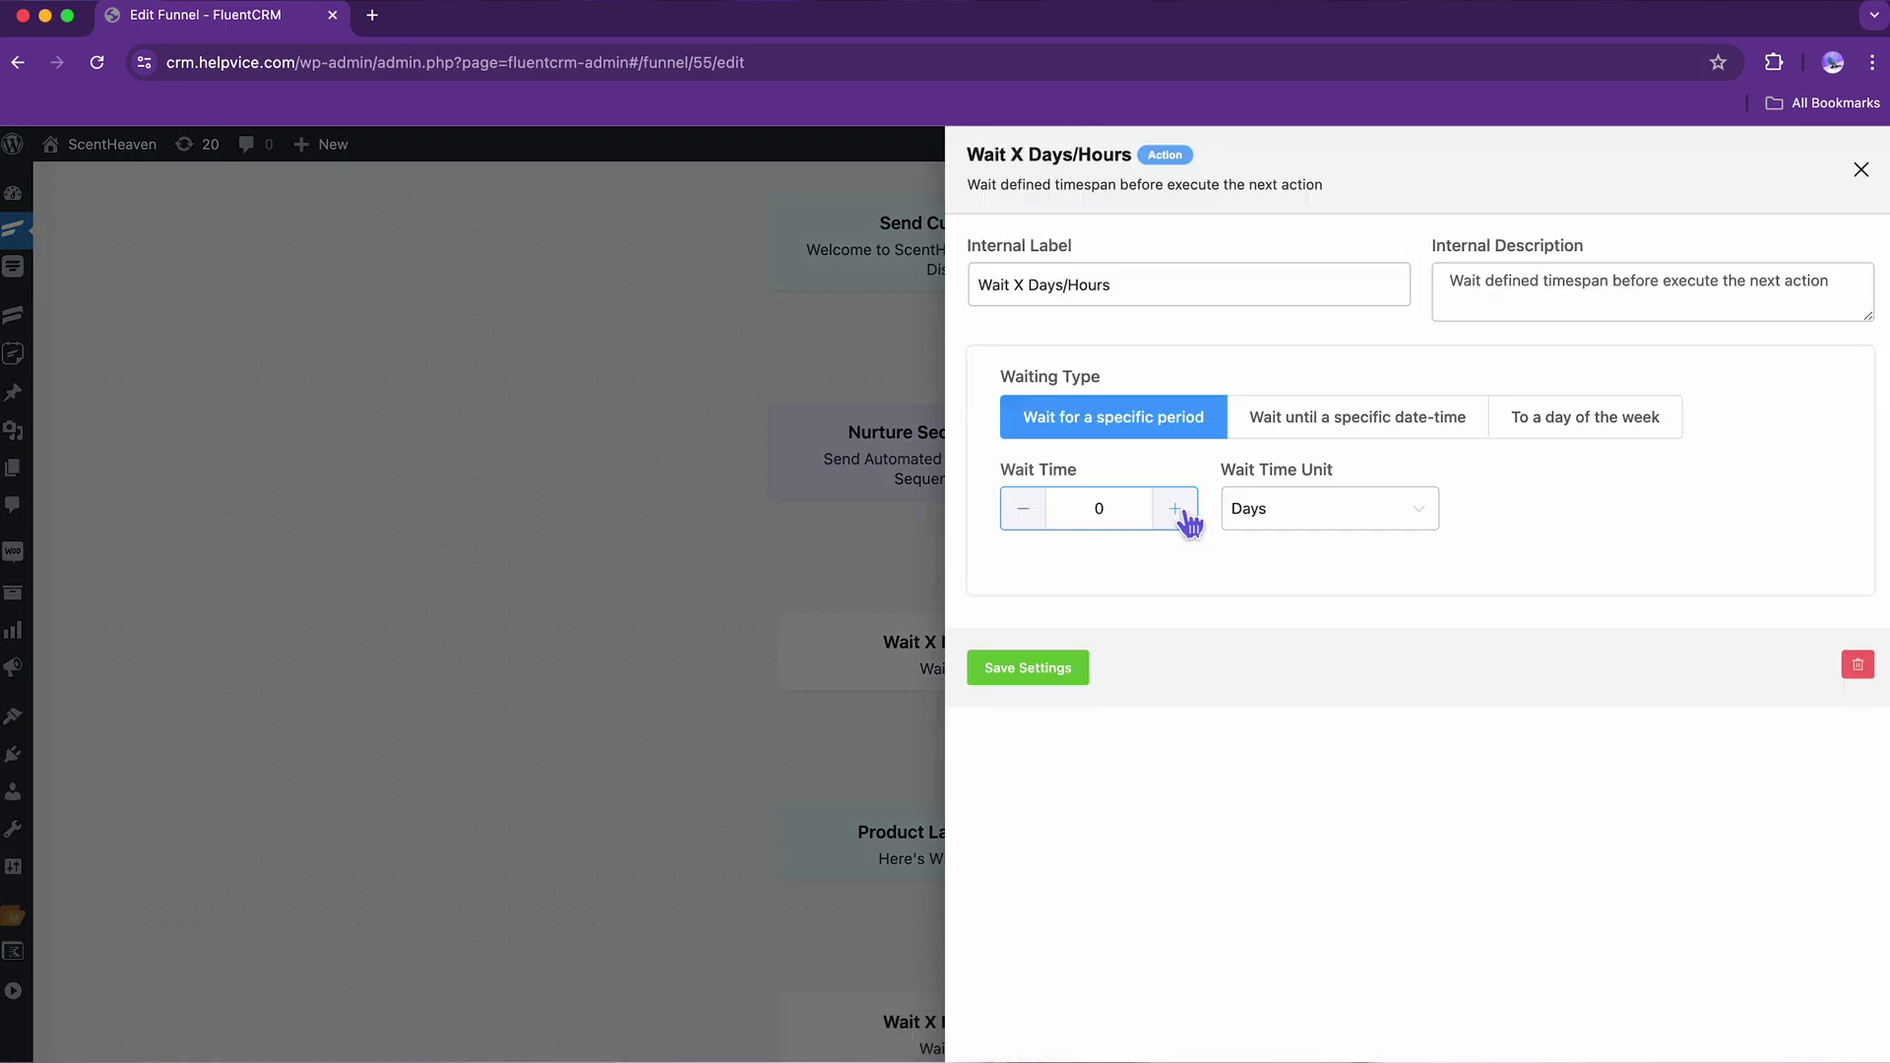
{"action": "left_click", "coordinate": [1057, 674]}
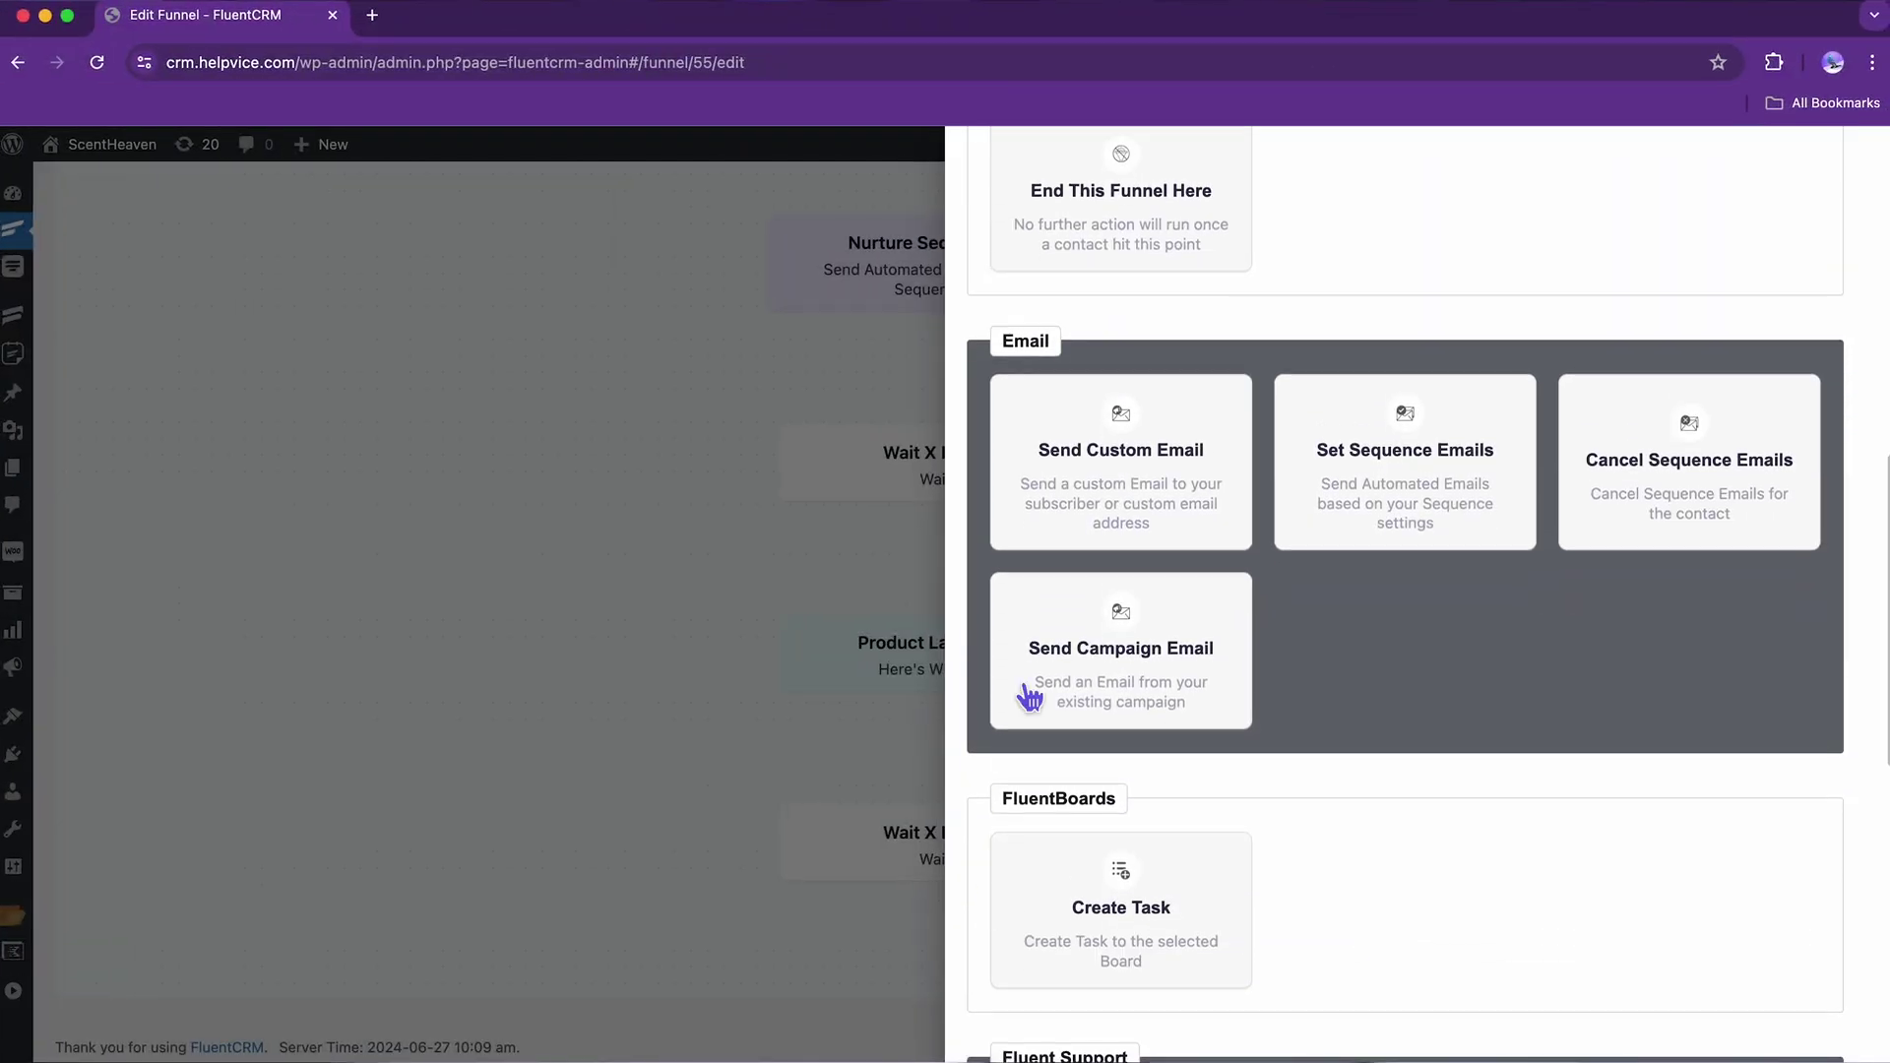
Add Product Launch Email #2 with its relabelled name and pasted body, and save.
{"action": "left_click", "coordinate": [1071, 477]}
{"action": "left_click", "coordinate": [956, 301]}
{"action": "key", "text": "ctrl+a"}
{"action": "type", "text": "Product Launch Email #2"}
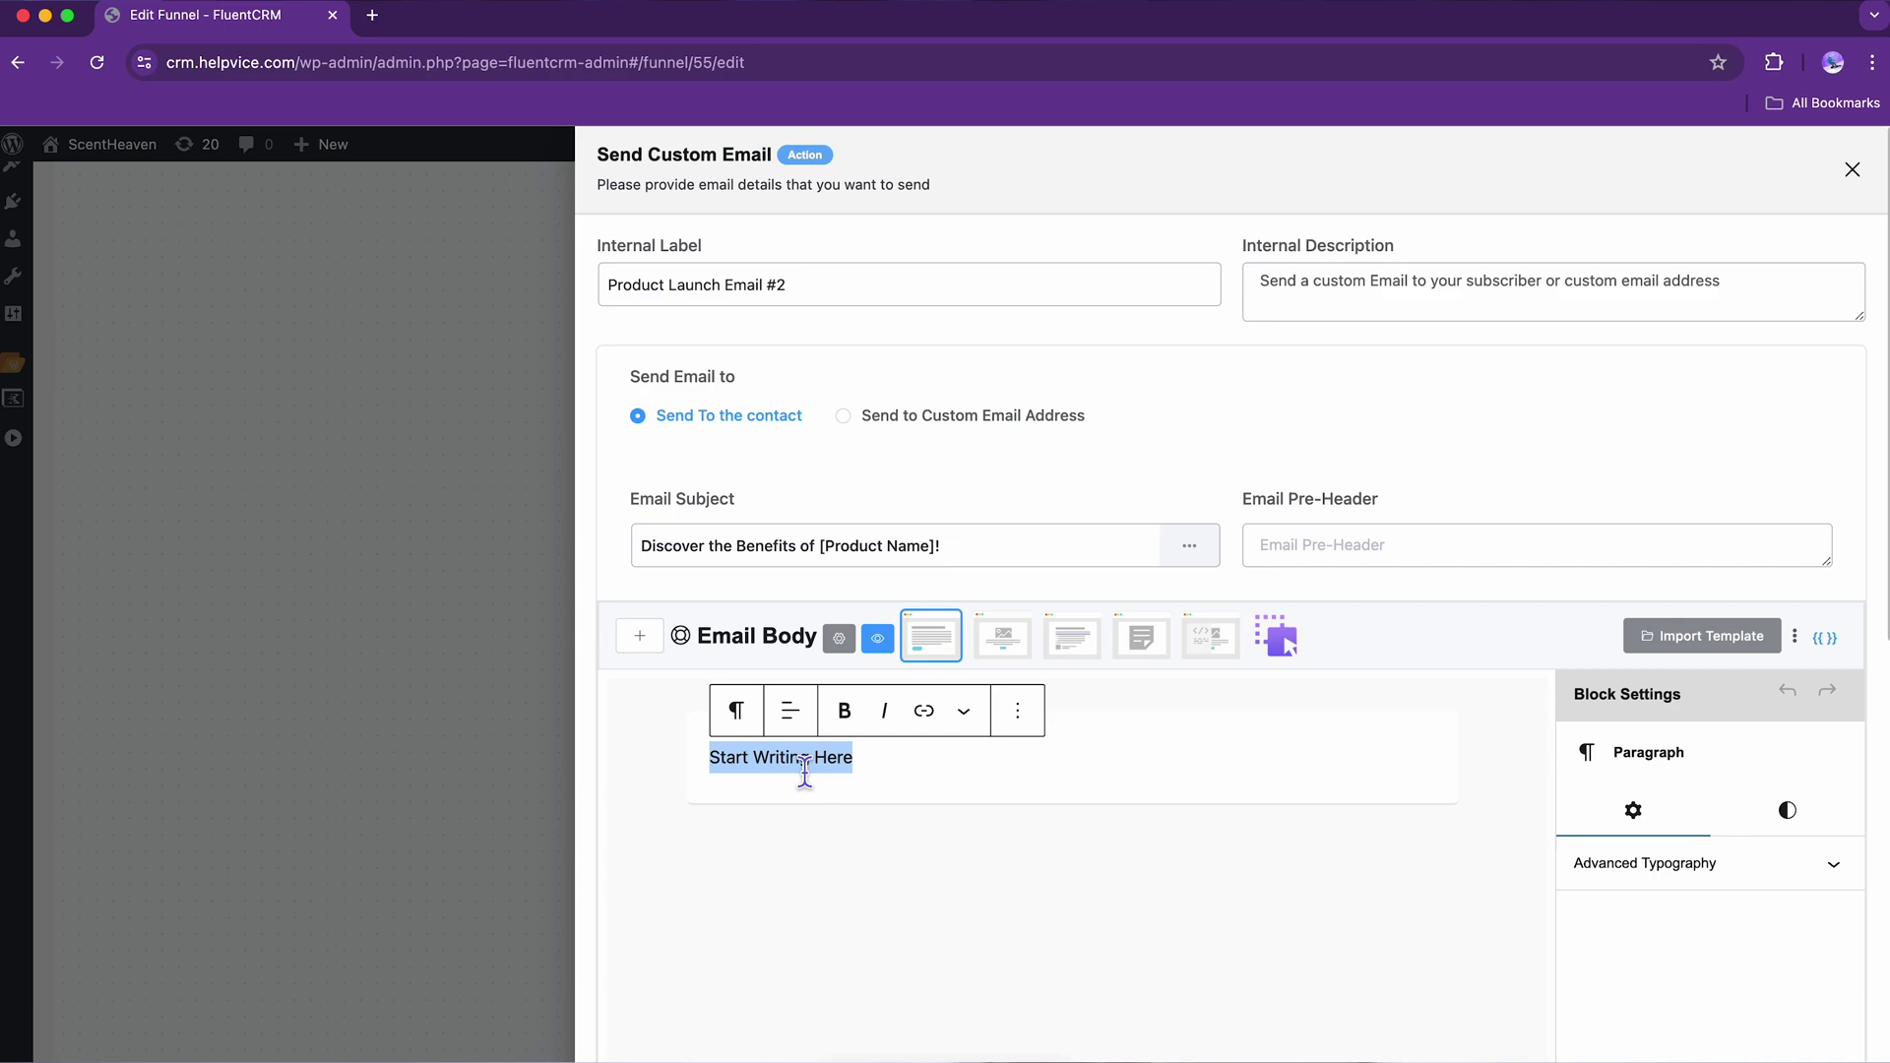
{"action": "key", "text": "ctrl+v"}
{"action": "left_click", "coordinate": [701, 1031]}
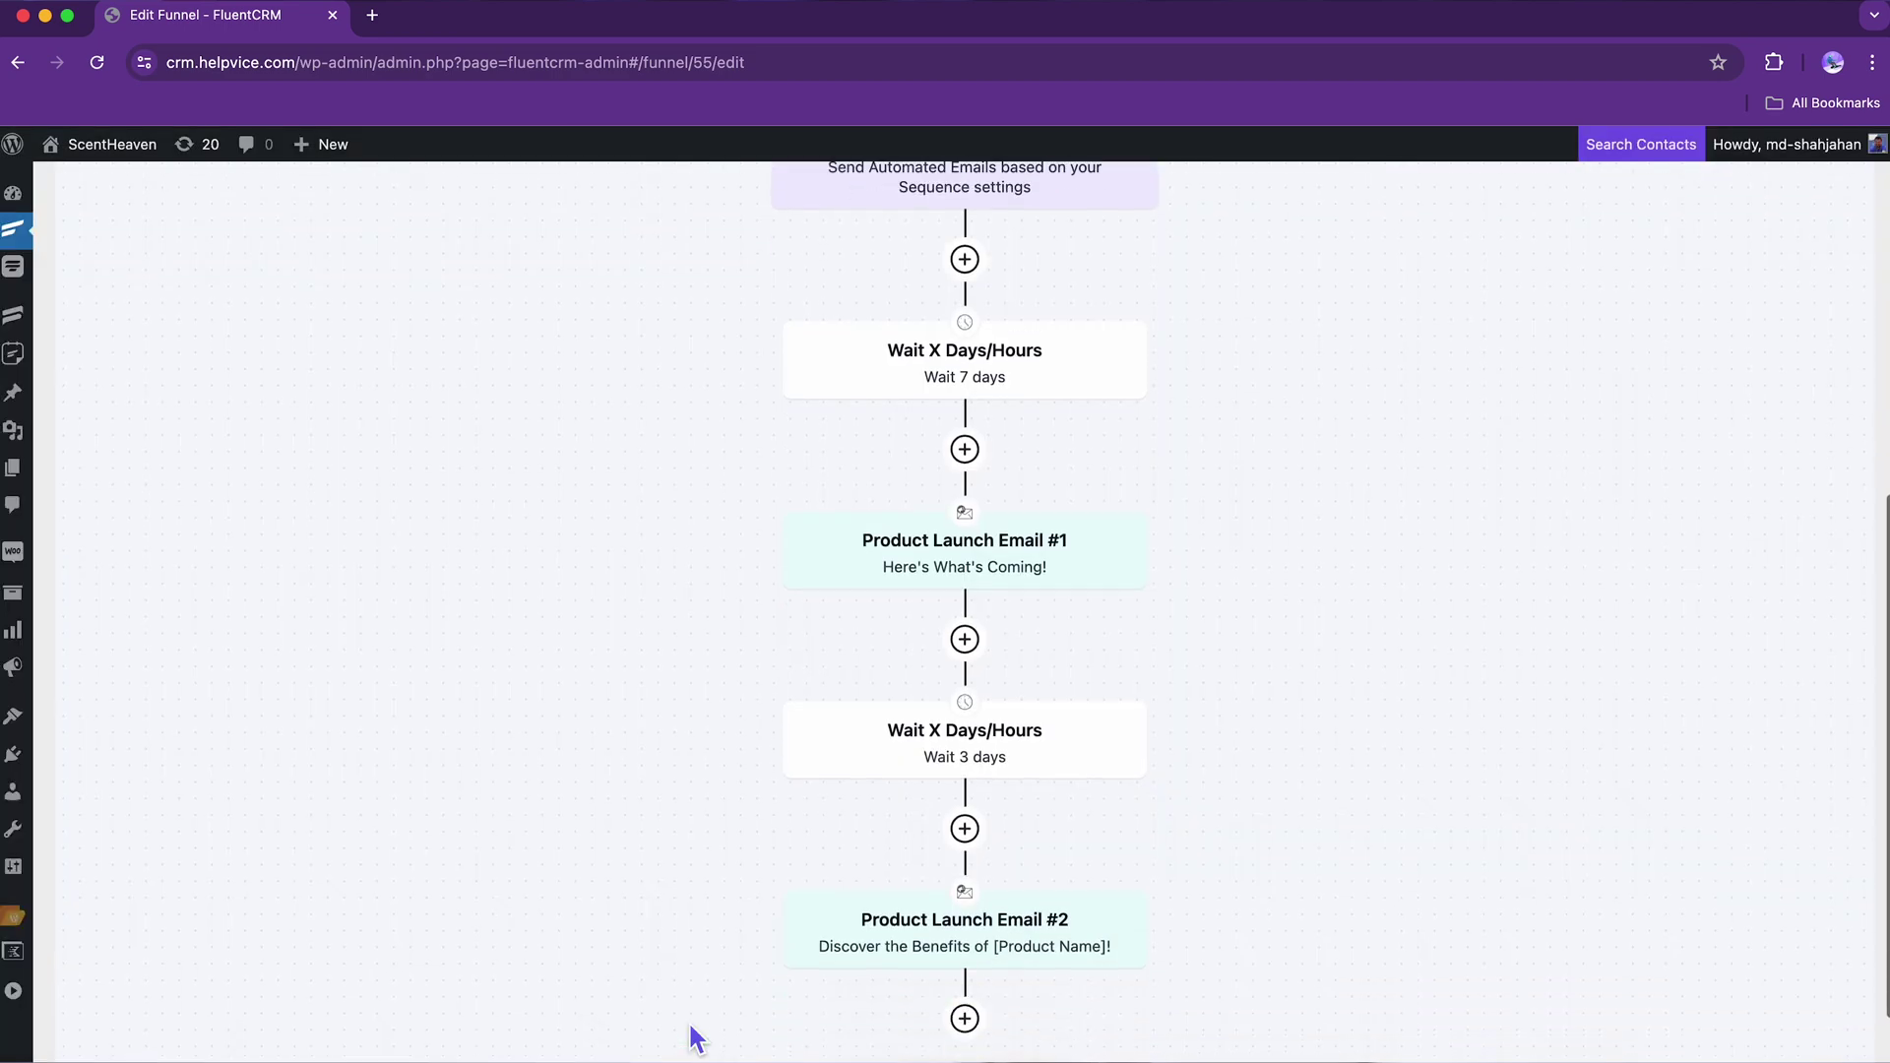
Add a 4-day wait, then Product Launch Email #3 with its Get Now early-access content.
{"action": "left_click", "coordinate": [963, 930]}
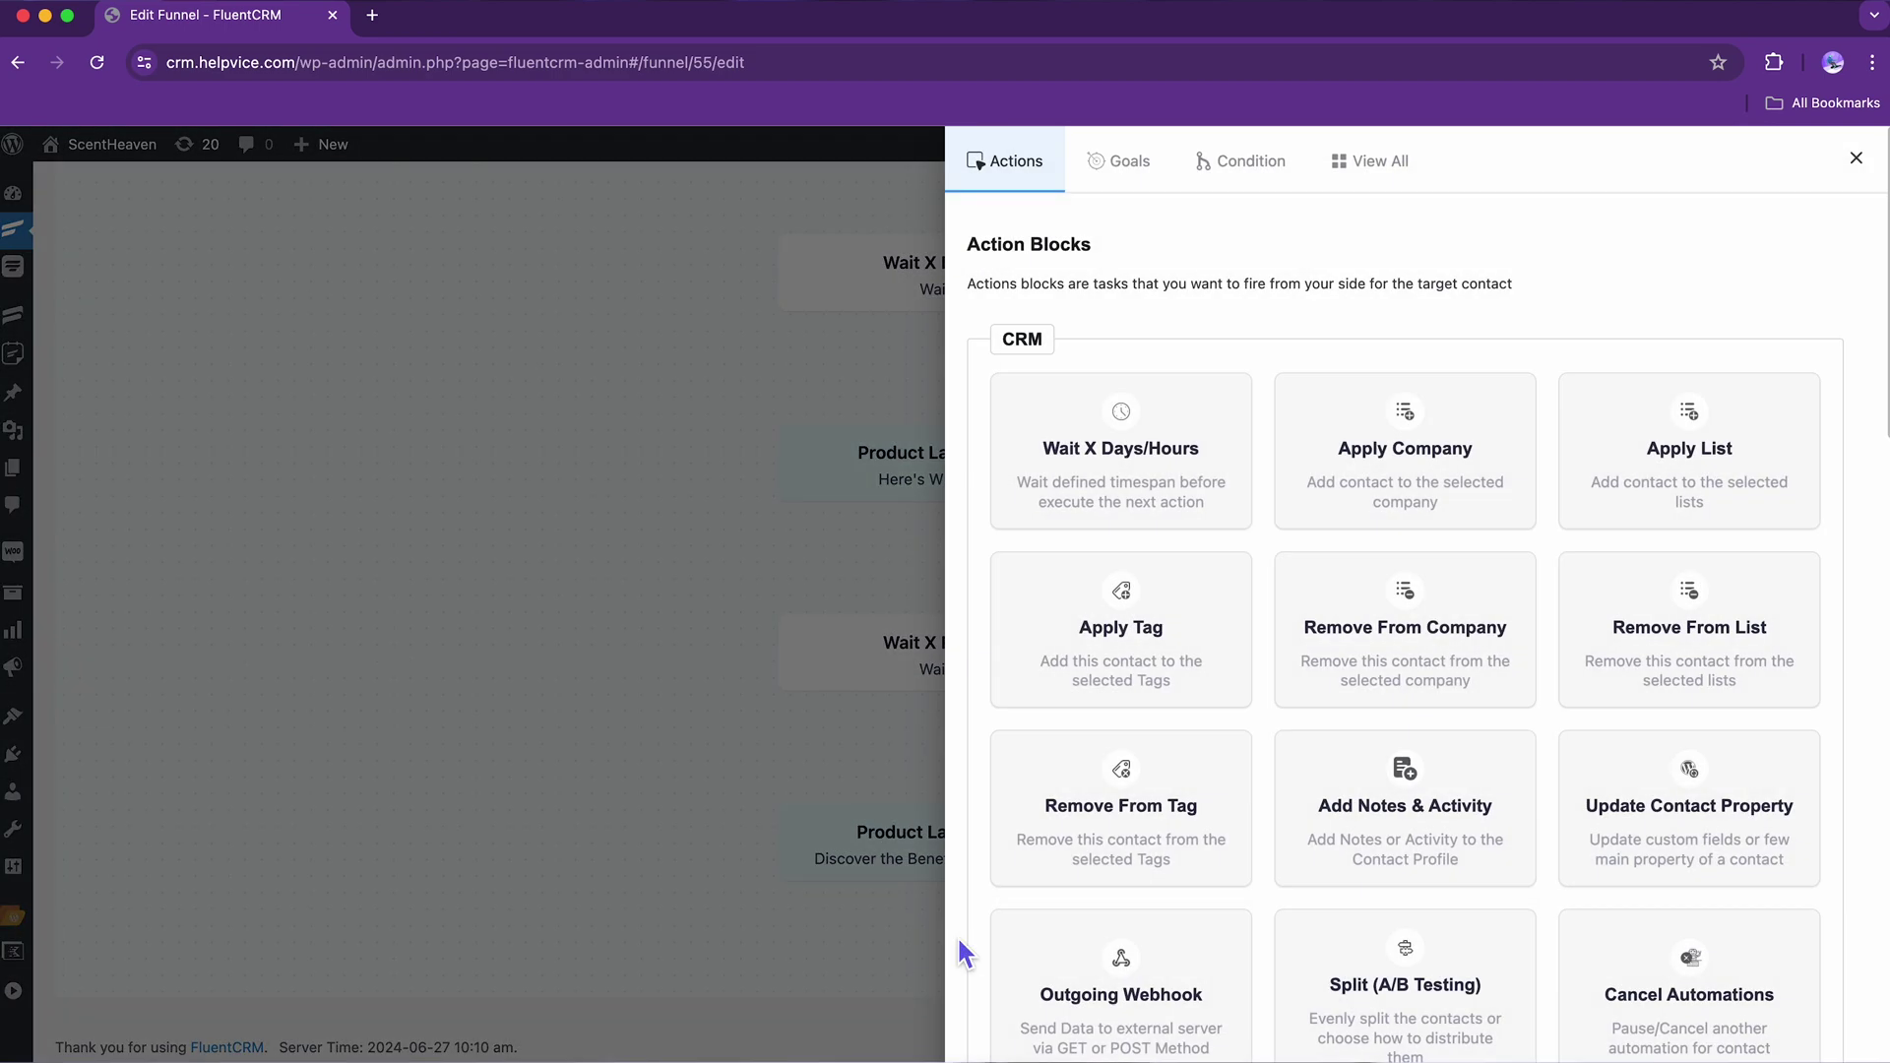
{"action": "left_click", "coordinate": [1109, 503]}
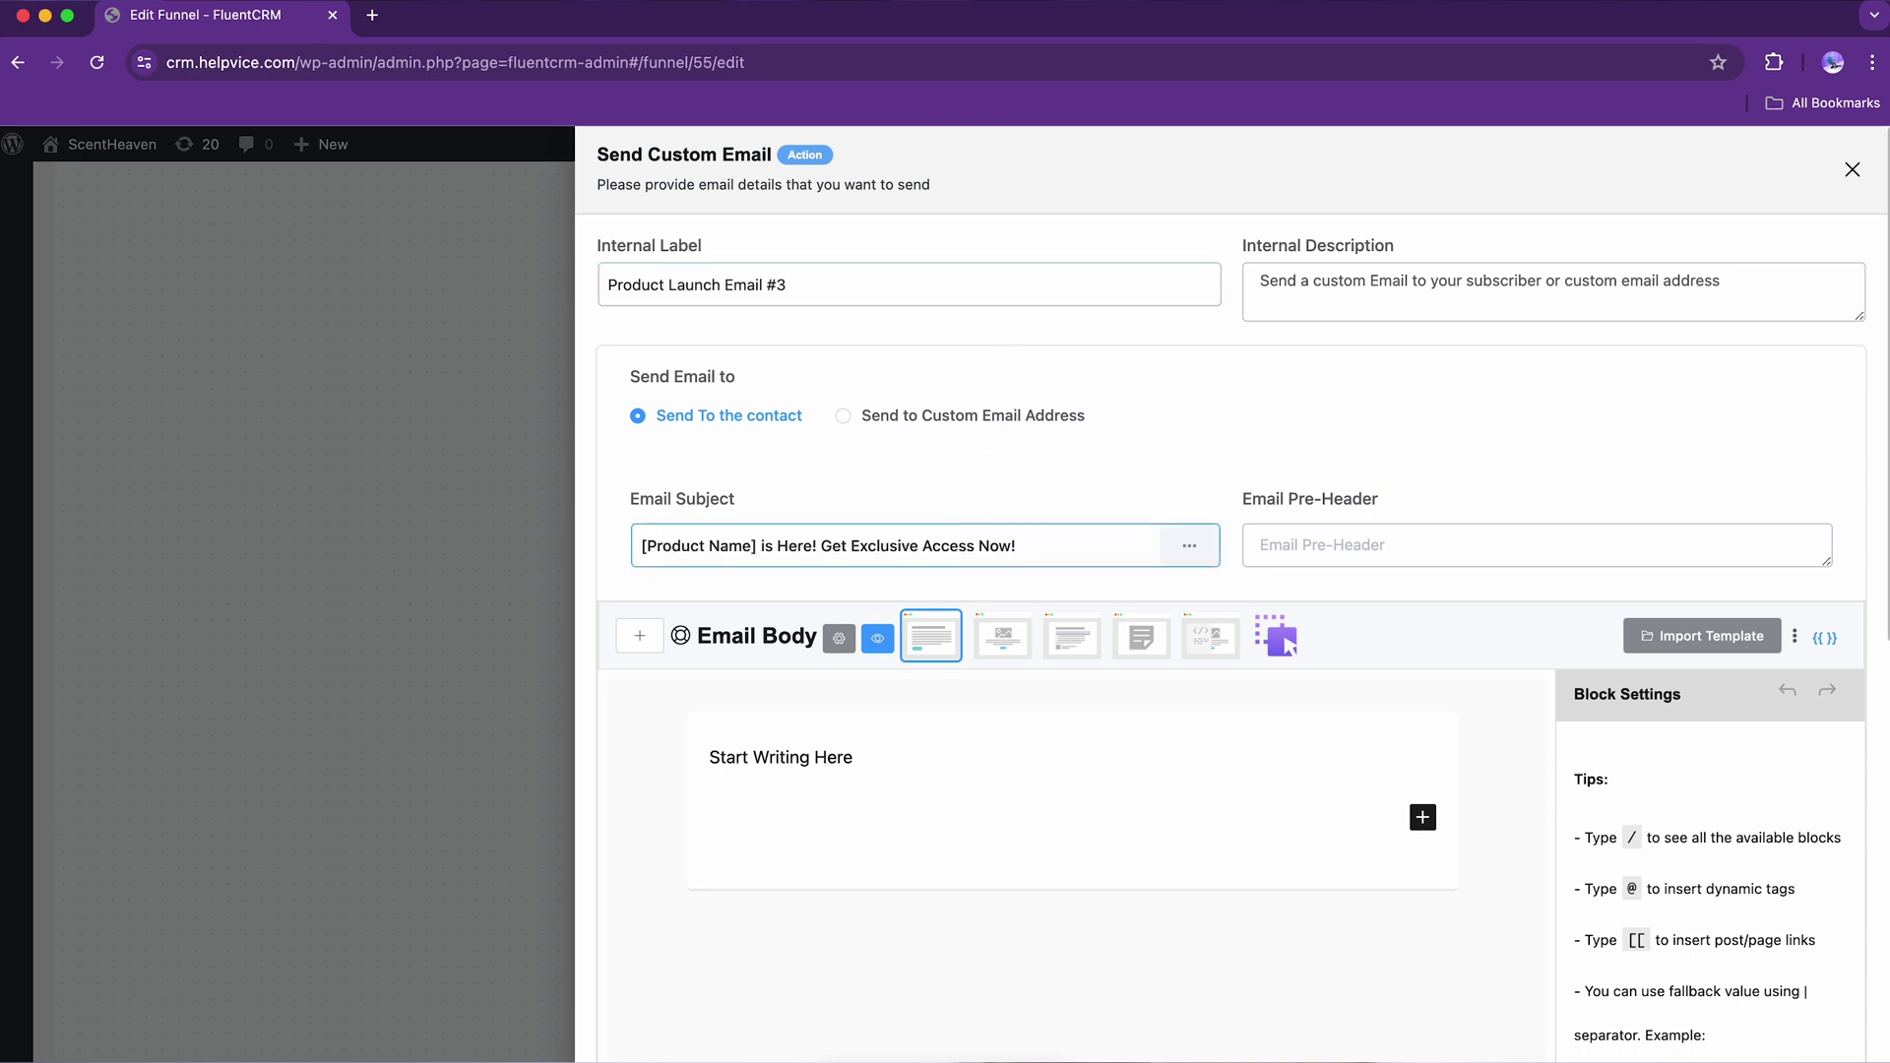
{"action": "scroll", "coordinate": [974, 794], "scroll_direction": "down", "scroll_amount": 3}
{"action": "left_click", "coordinate": [649, 300]}
{"action": "scroll", "coordinate": [683, 602], "scroll_direction": "down", "scroll_amount": 3}
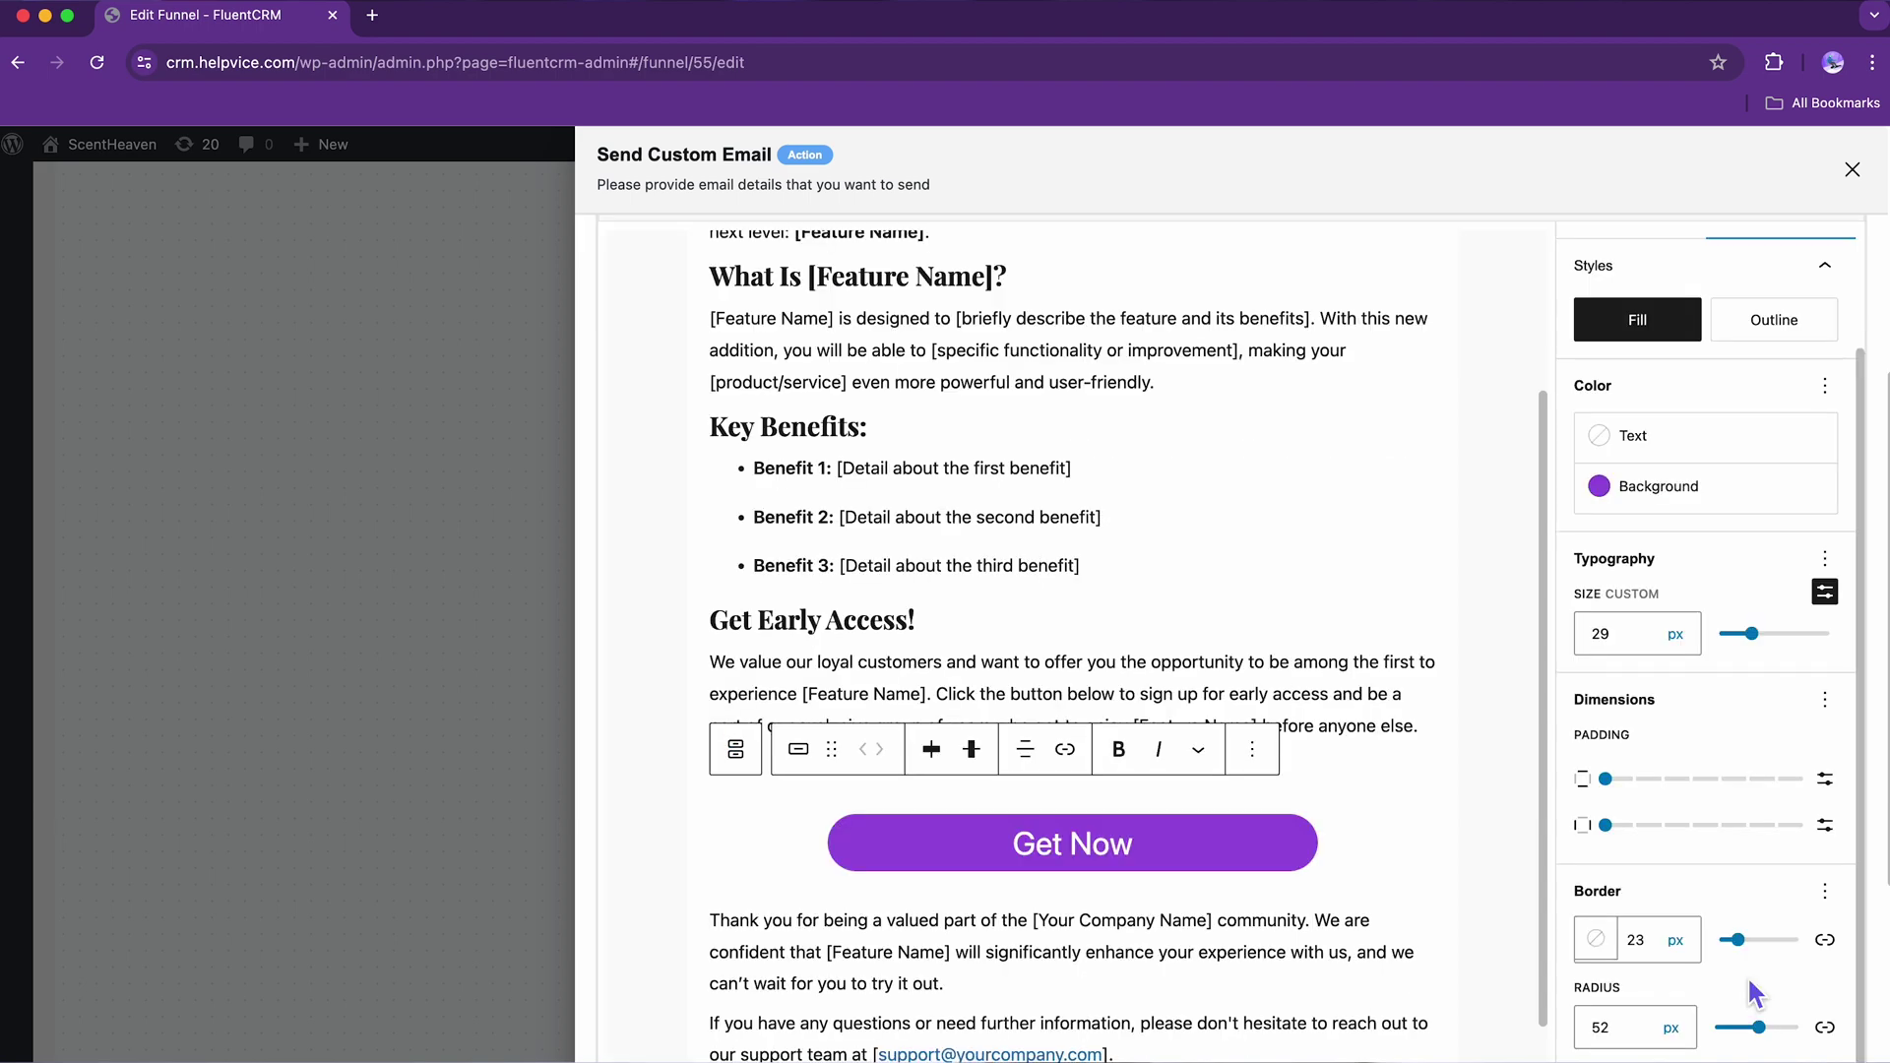
{"action": "scroll", "coordinate": [1754, 994], "scroll_direction": "down", "scroll_amount": 3}
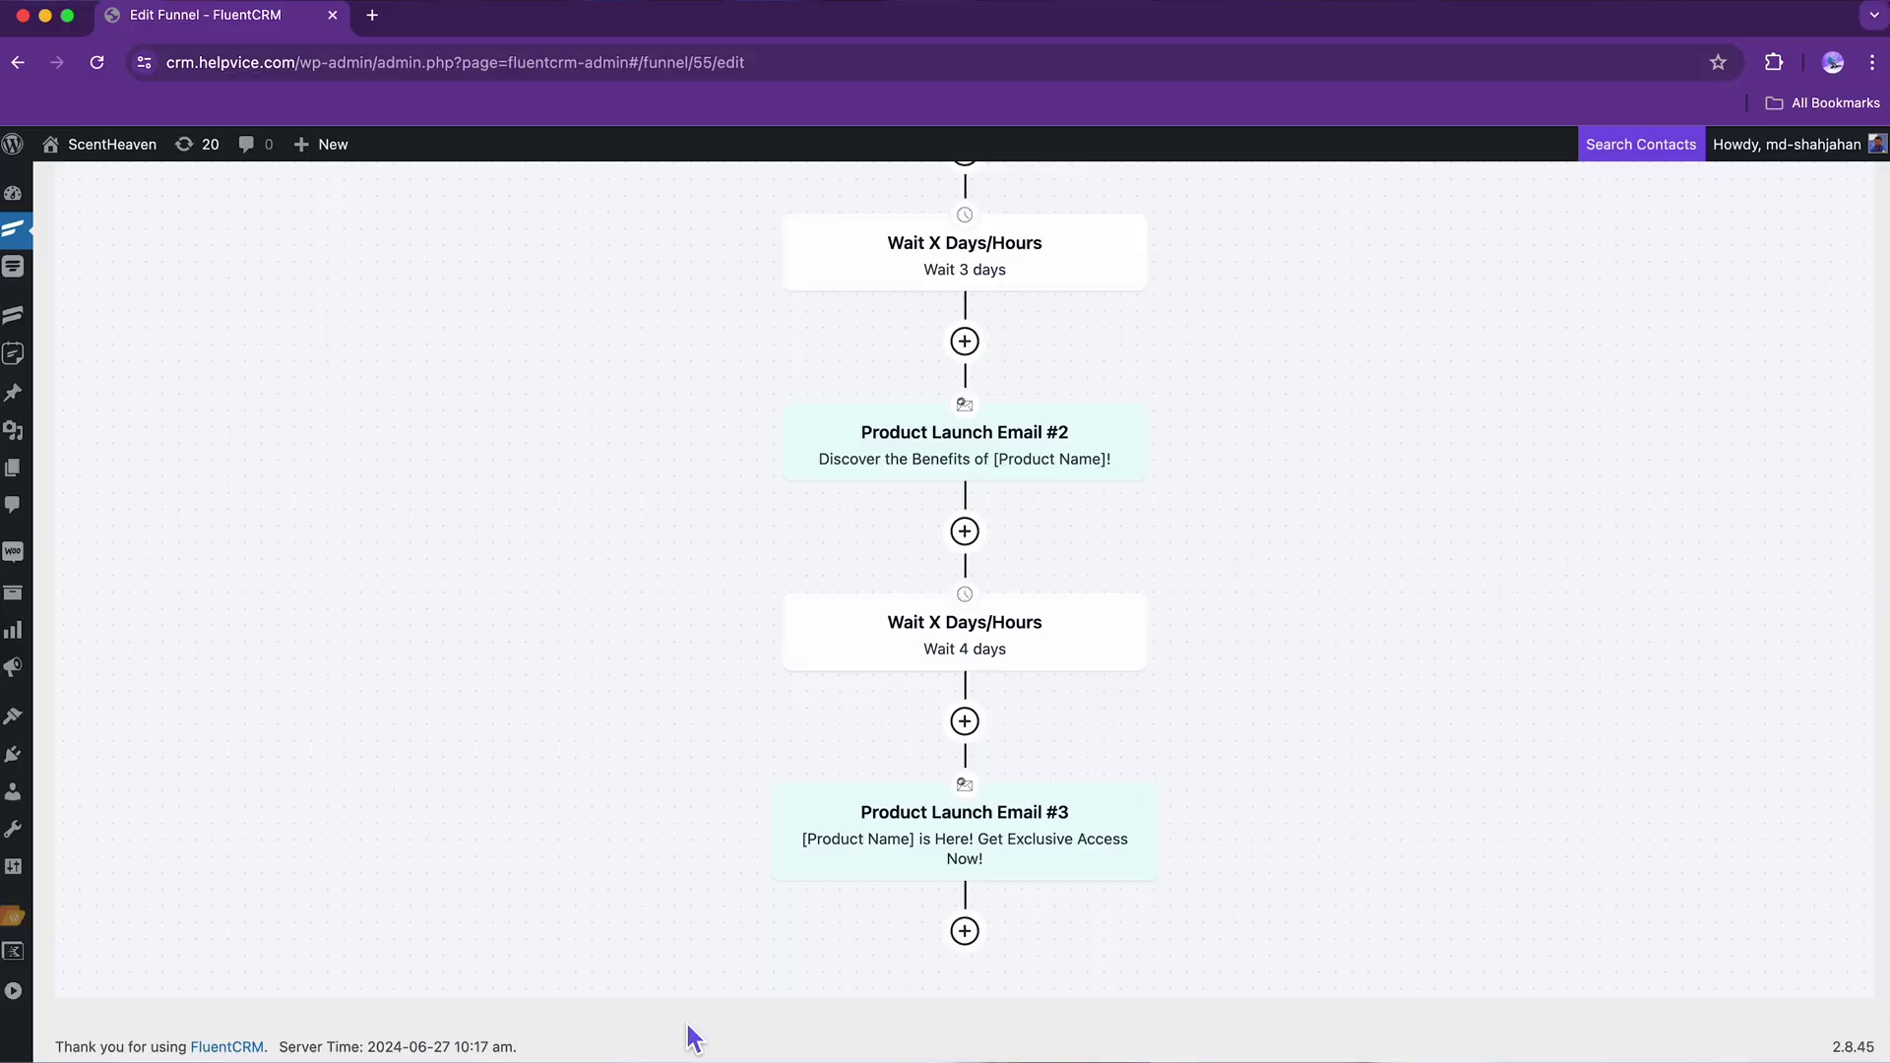
Add a WooCommerce Order Received goal named Product Purchased for any product.
{"action": "left_click", "coordinate": [964, 930]}
{"action": "left_click", "coordinate": [1130, 166]}
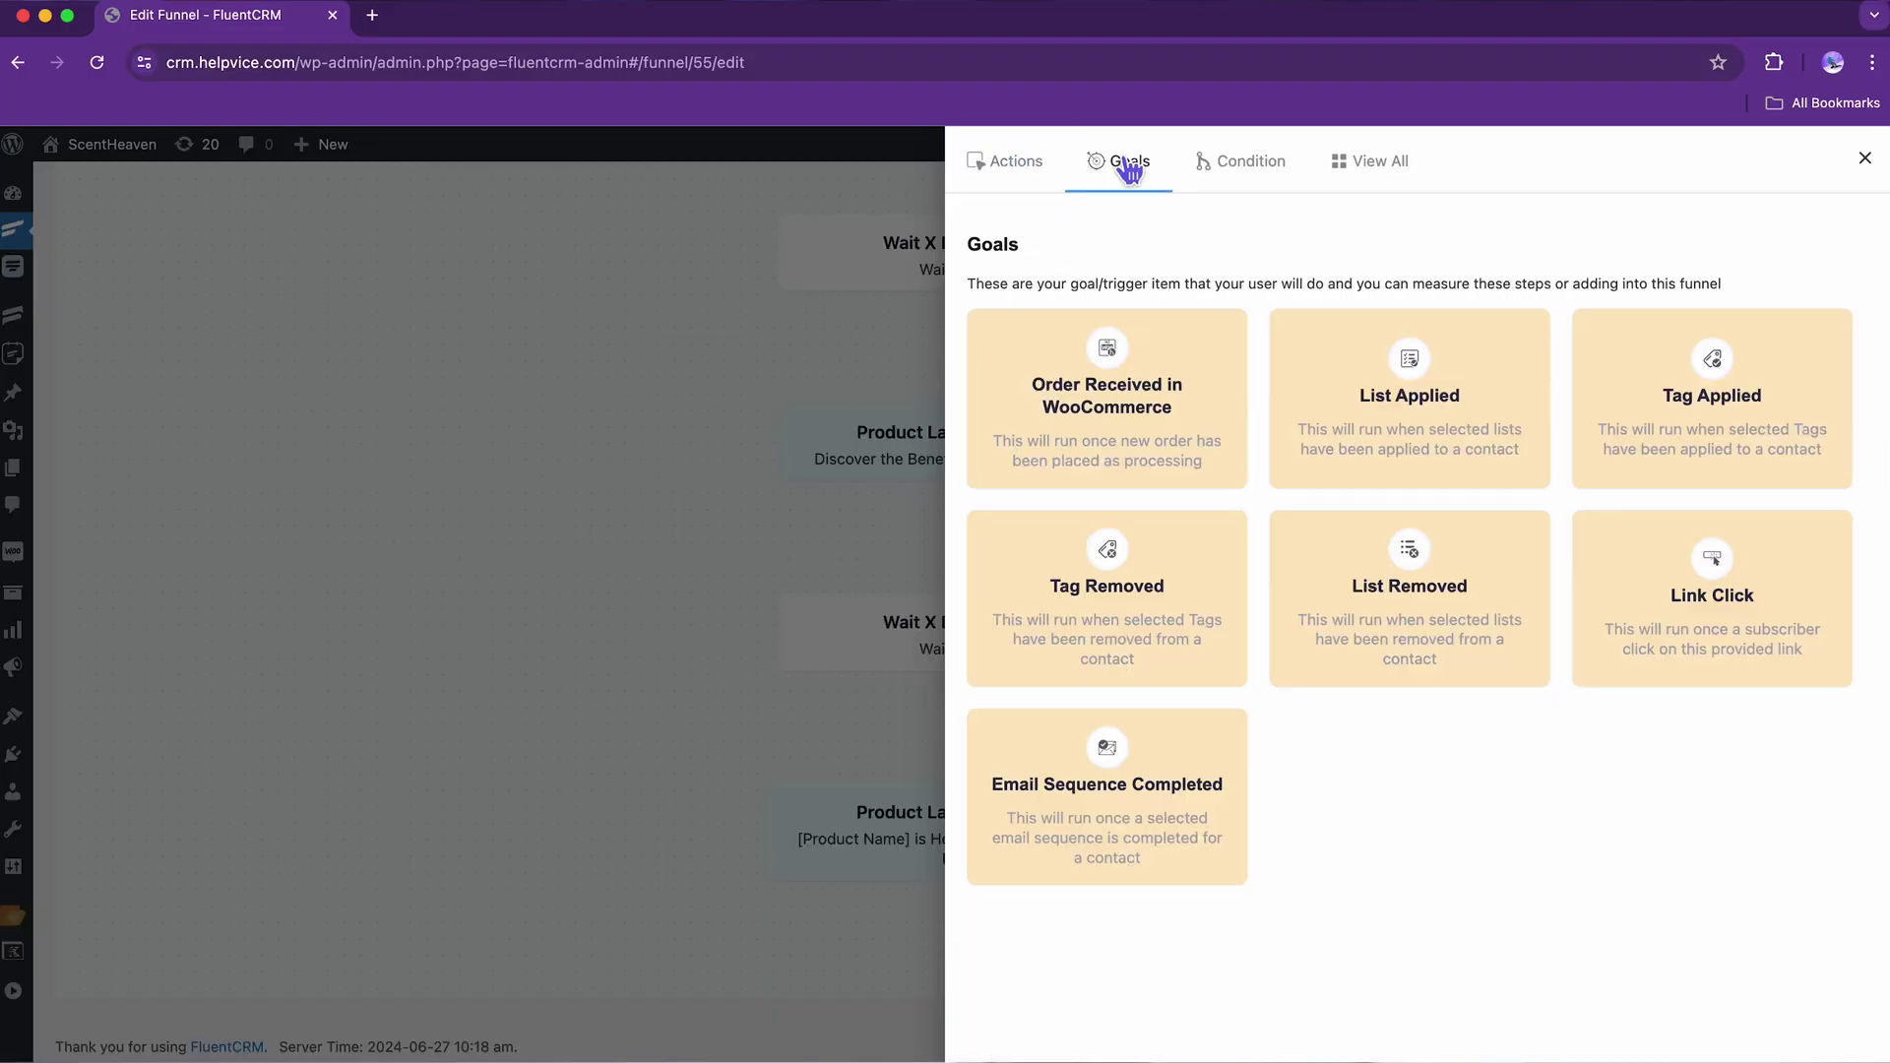
{"action": "left_click", "coordinate": [1194, 333]}
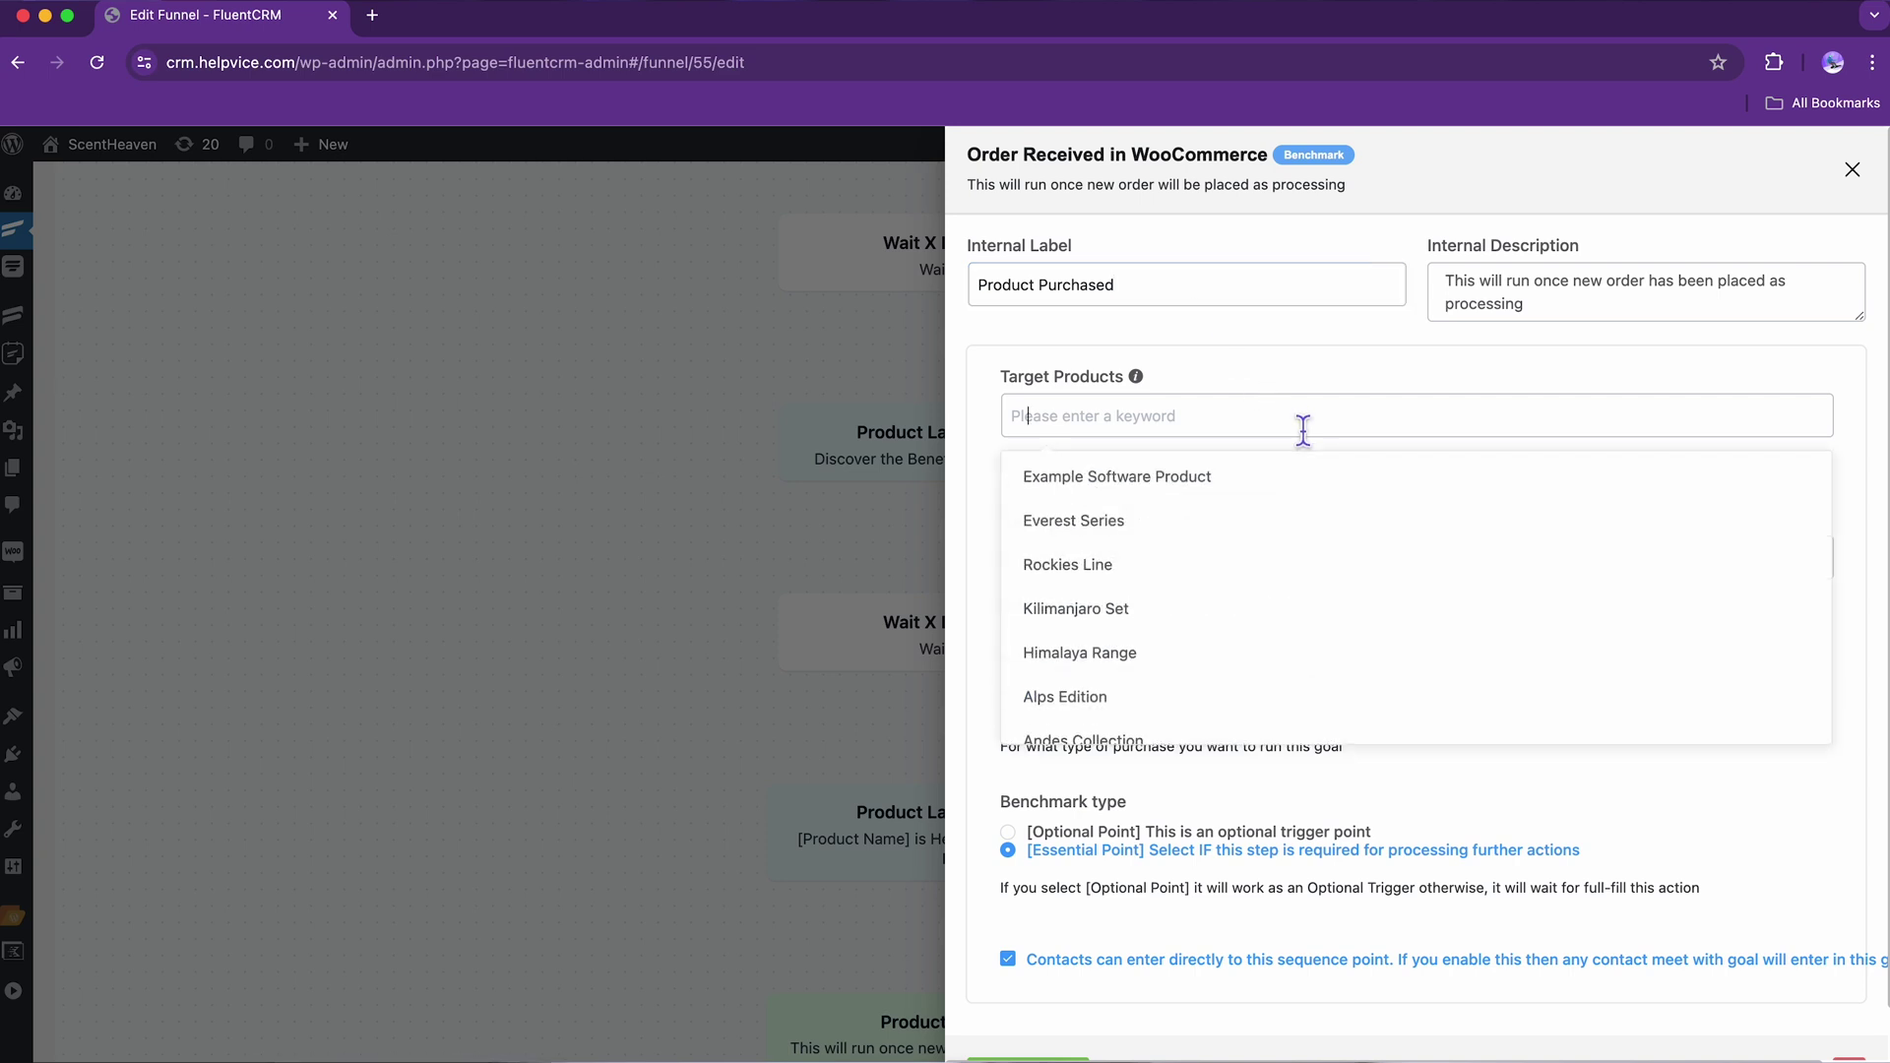
{"action": "scroll", "coordinate": [1333, 664], "scroll_direction": "down", "scroll_amount": 2}
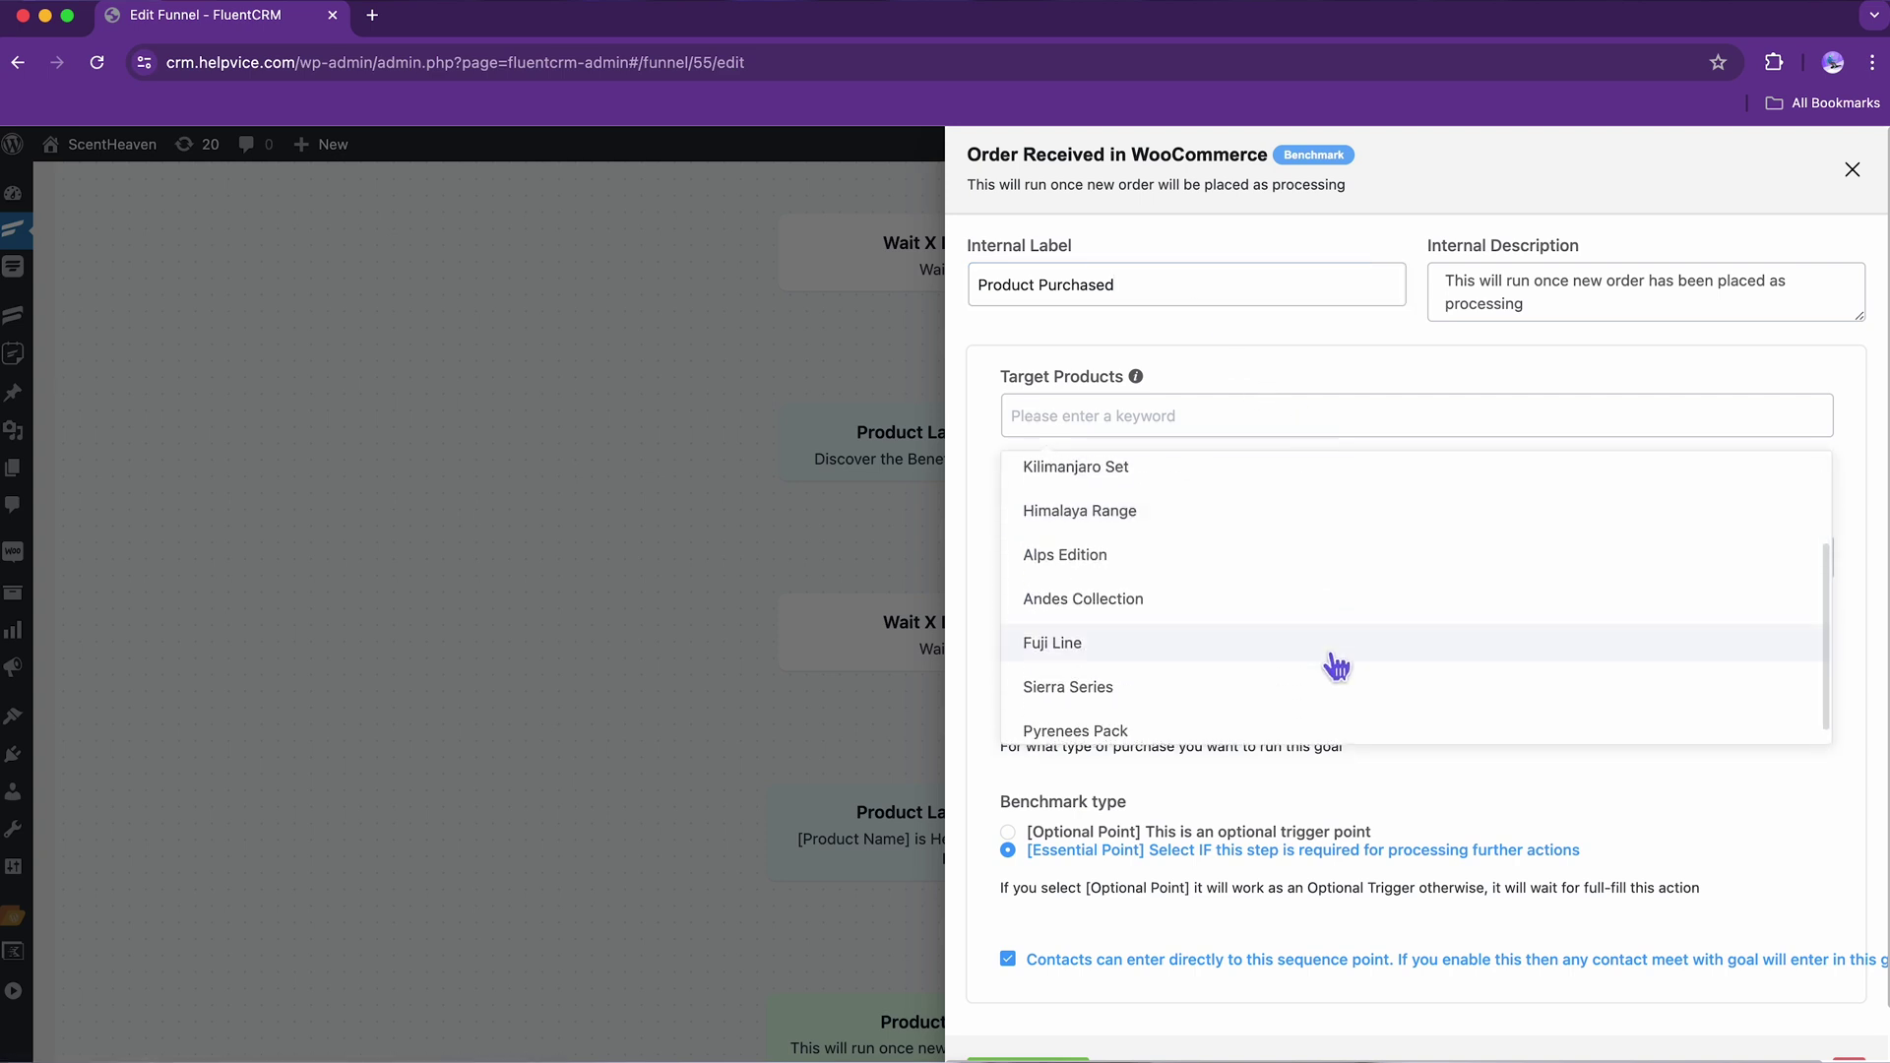
{"action": "scroll", "coordinate": [1333, 665], "scroll_direction": "down", "scroll_amount": 2}
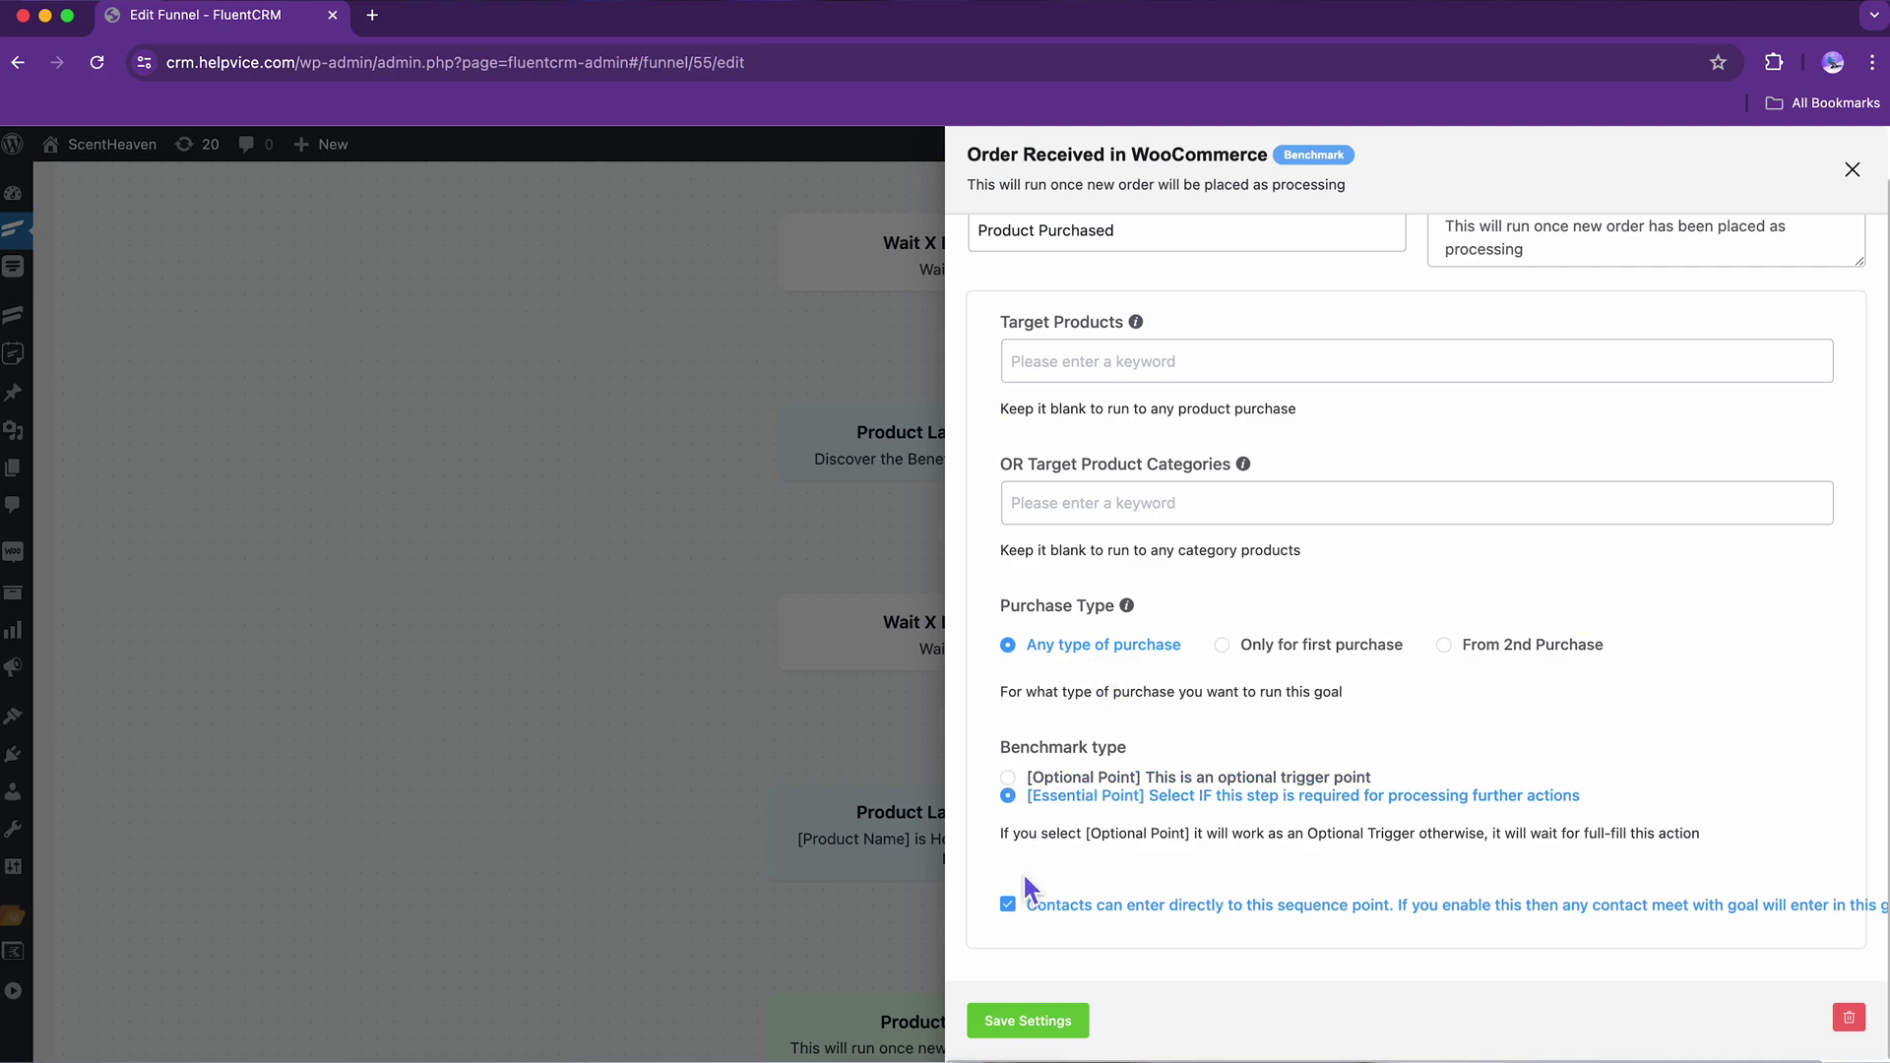
{"action": "left_click", "coordinate": [1028, 1019]}
{"action": "scroll", "coordinate": [1050, 1047], "scroll_direction": "down", "scroll_amount": 3}
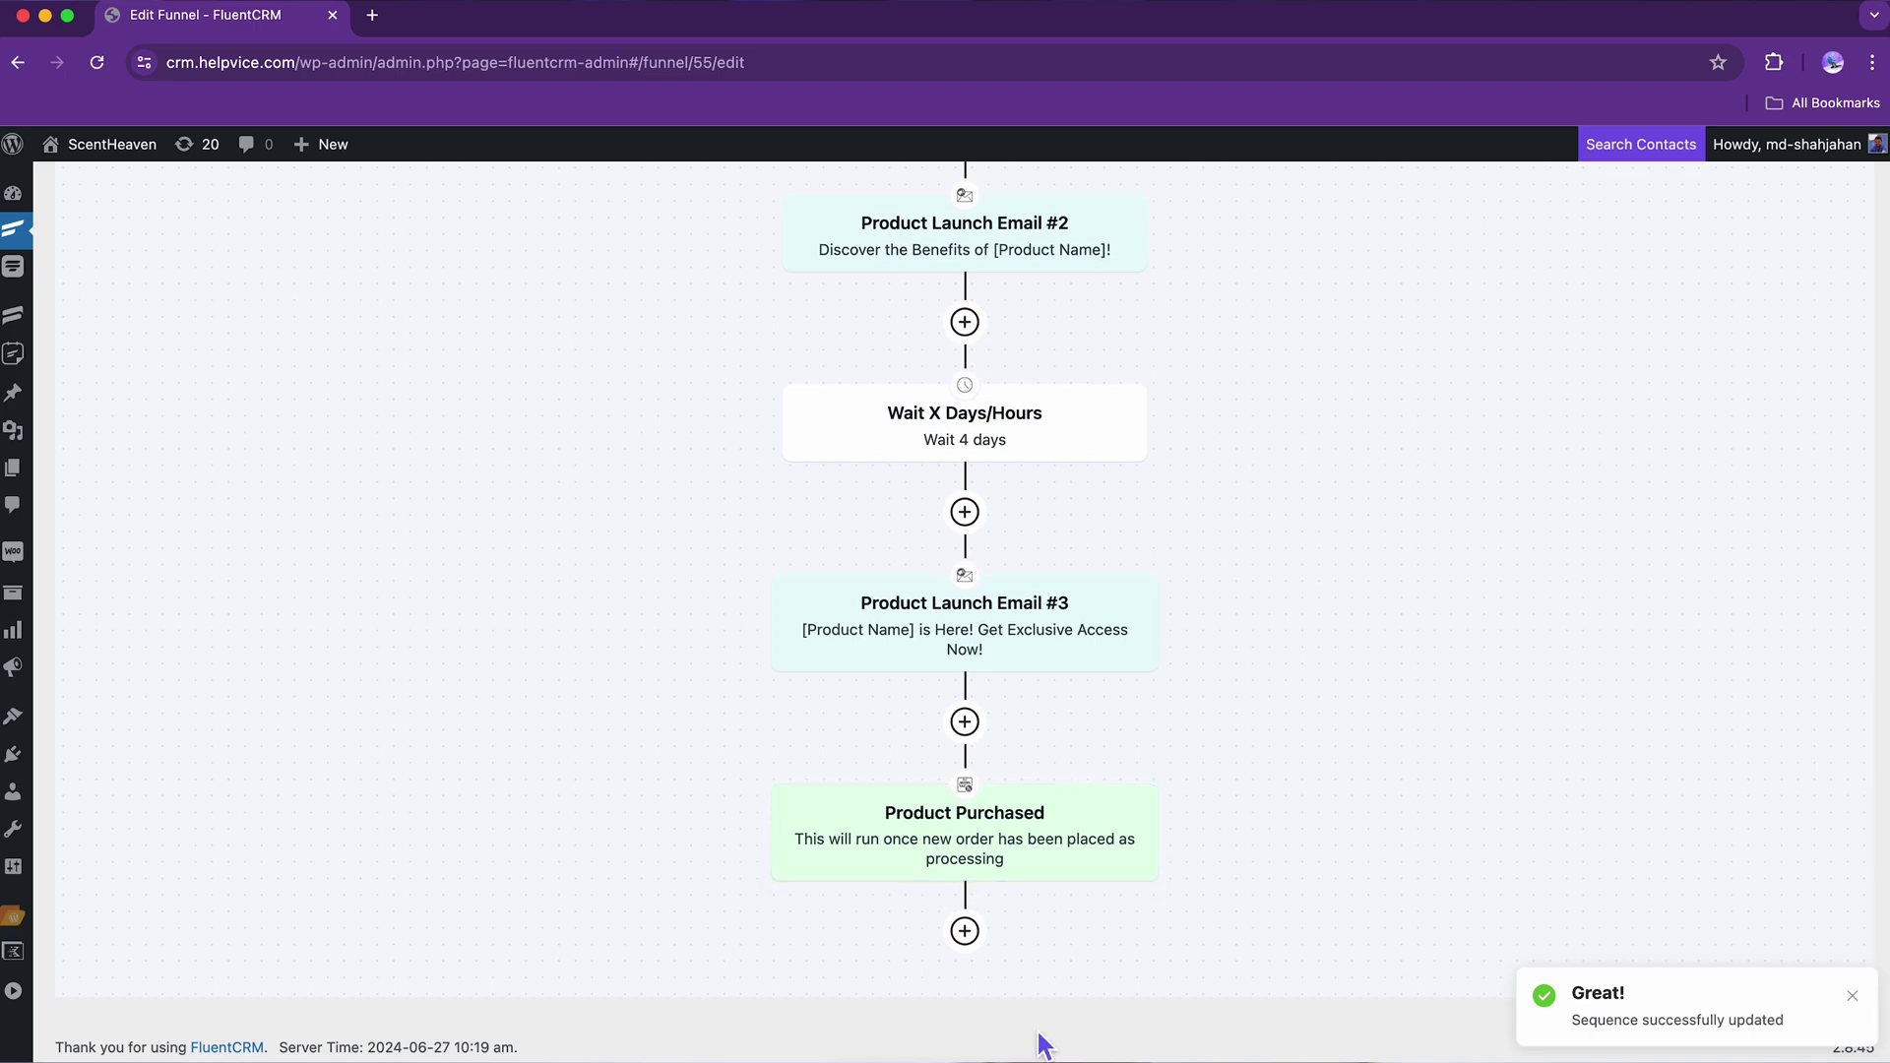
{"action": "scroll", "coordinate": [1039, 1046], "scroll_direction": "up", "scroll_amount": 1}
{"action": "scroll", "coordinate": [1039, 1045], "scroll_direction": "up", "scroll_amount": 2}
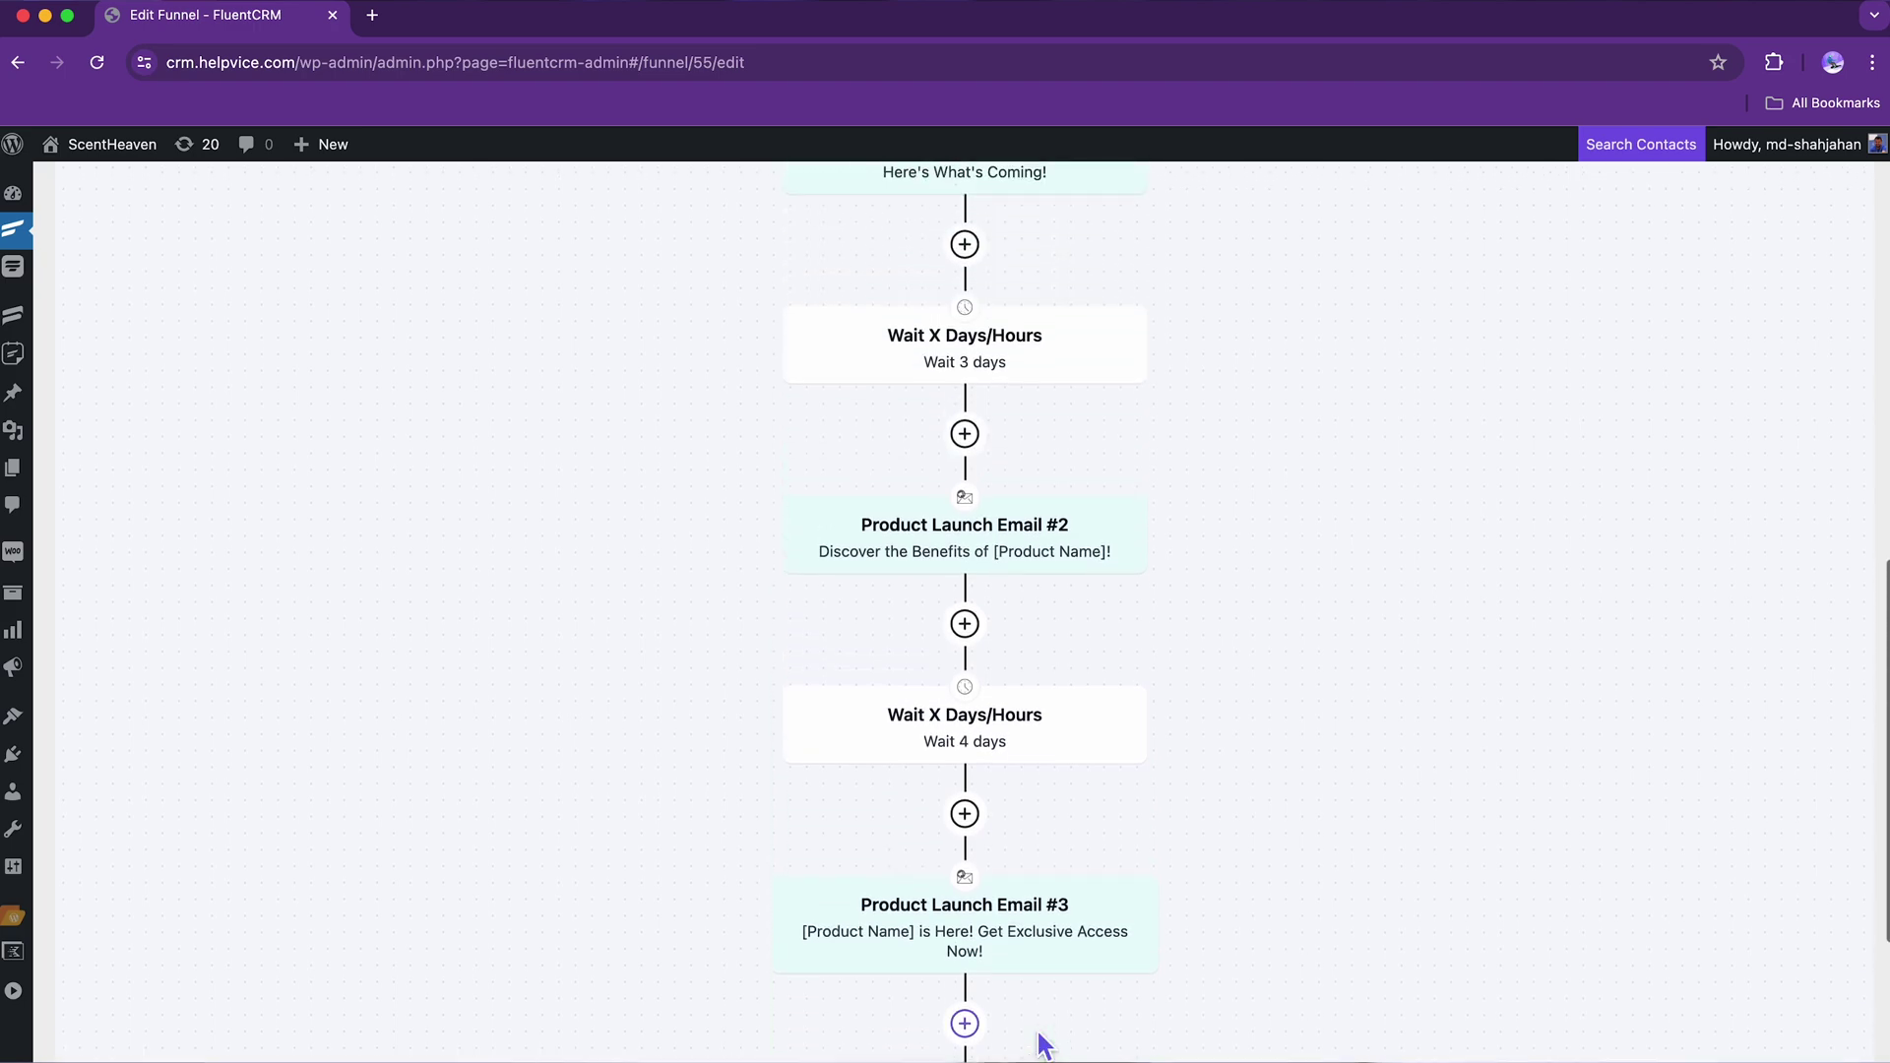
{"action": "scroll", "coordinate": [1039, 1047], "scroll_direction": "up", "scroll_amount": 2}
{"action": "scroll", "coordinate": [1038, 1046], "scroll_direction": "up", "scroll_amount": 1}
{"action": "scroll", "coordinate": [1049, 1046], "scroll_direction": "up", "scroll_amount": 5}
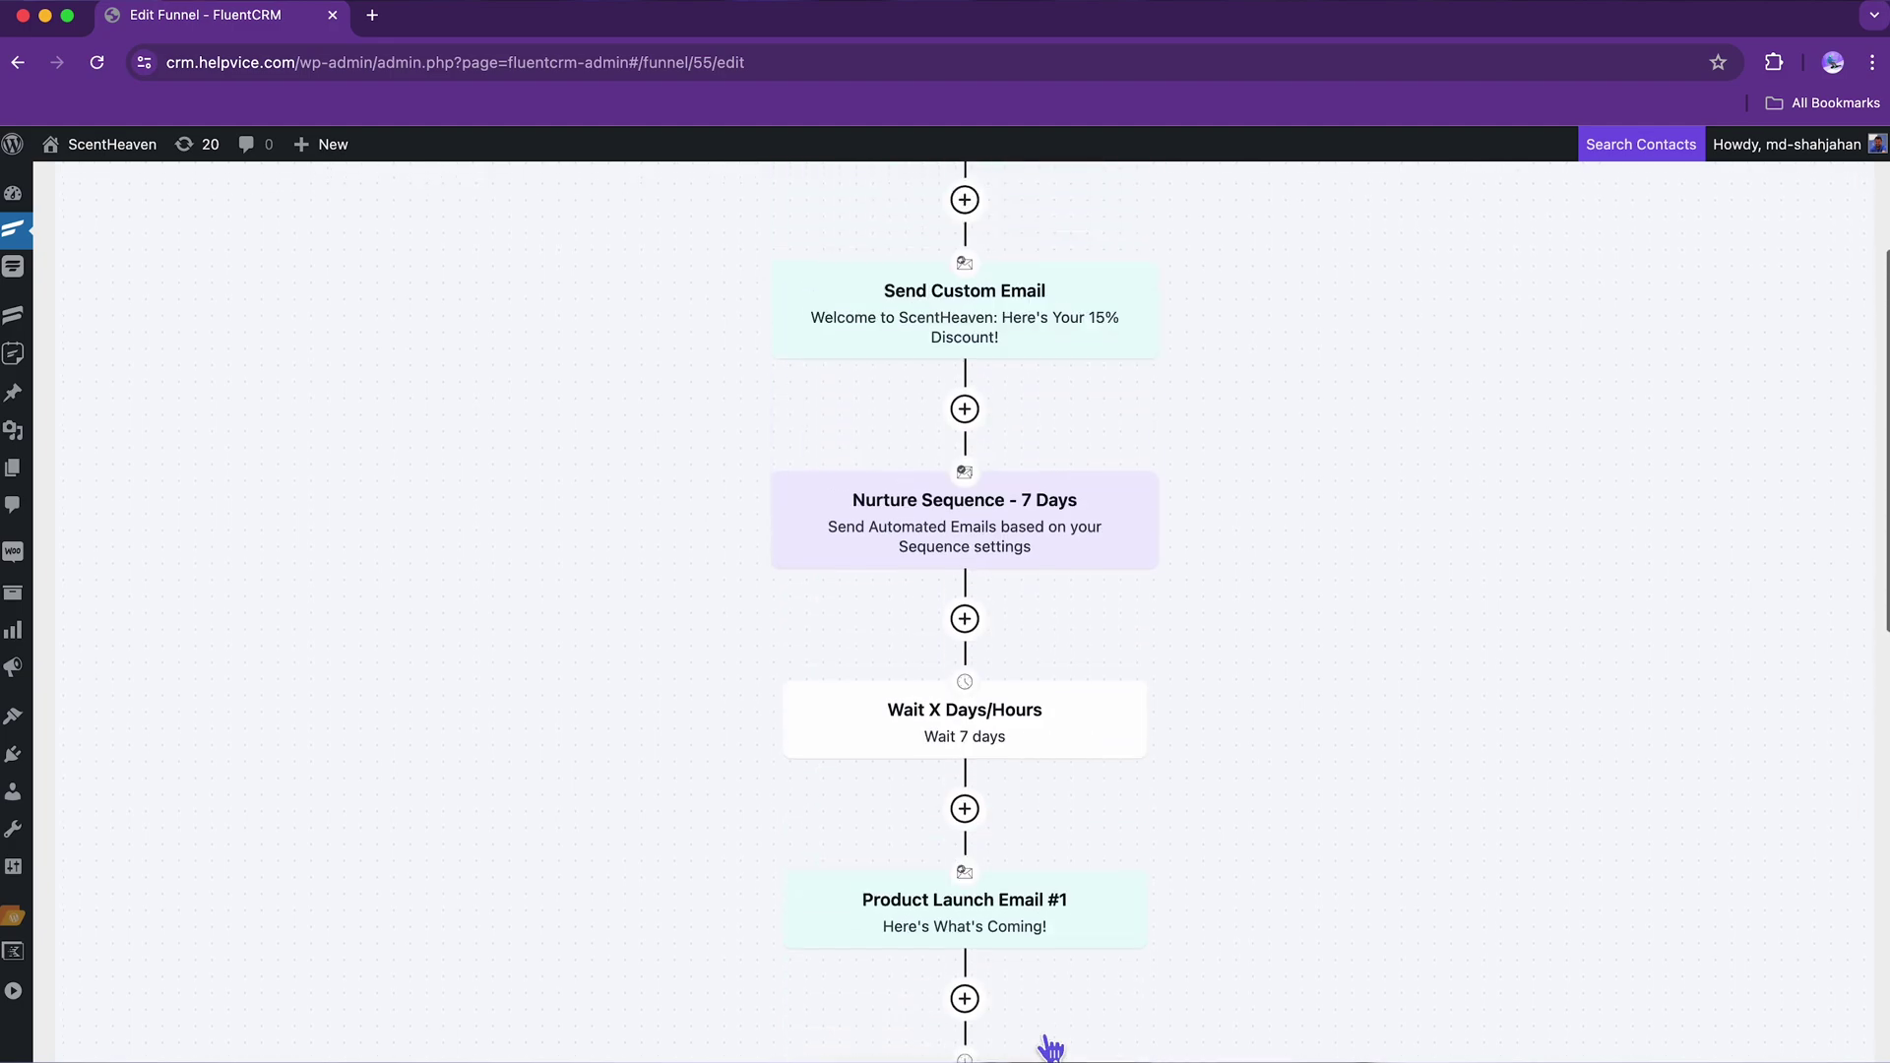